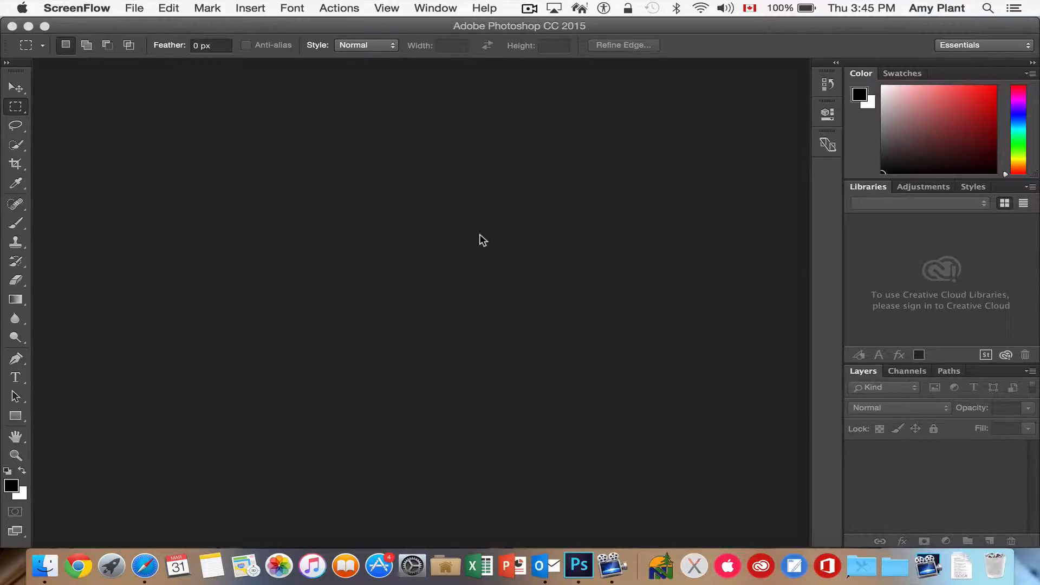
Create a new document named Text using the Photo document type and the Portrait, 8 x 10 size.
{"action": "left_click", "coordinate": [277, 34]}
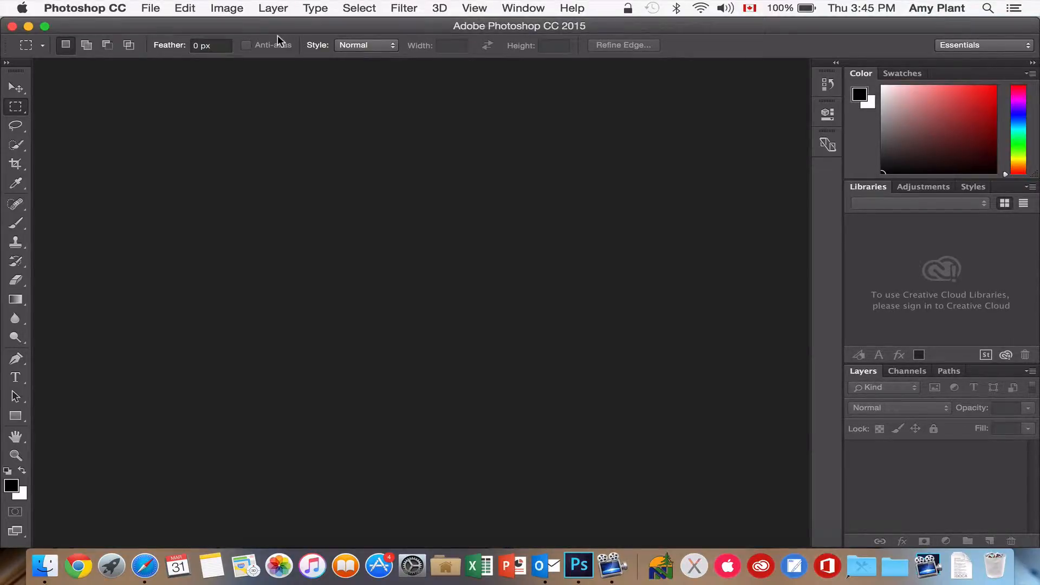
{"action": "left_click", "coordinate": [150, 7]}
{"action": "left_click", "coordinate": [160, 26]}
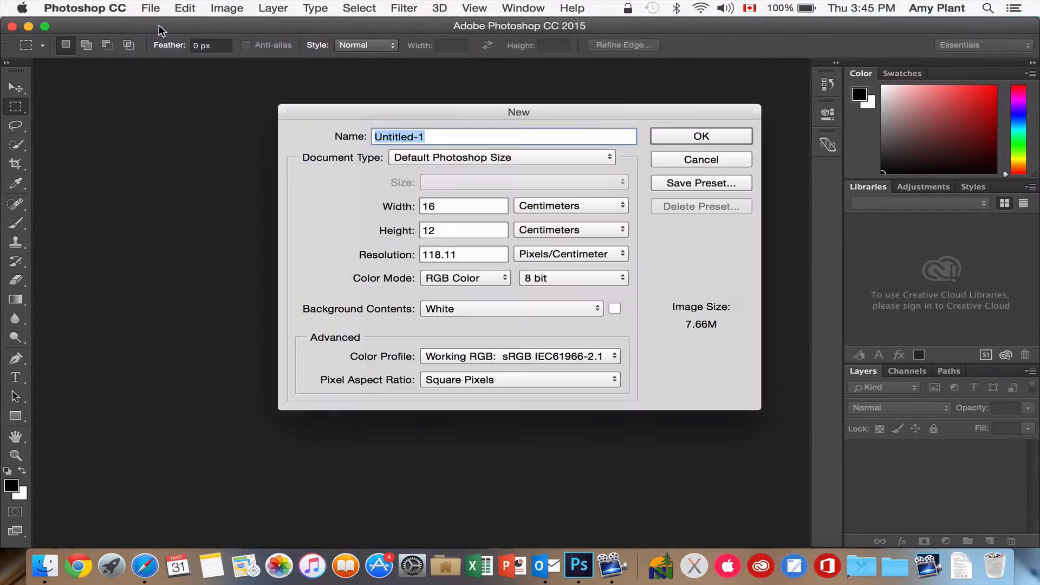
{"action": "left_click", "coordinate": [609, 158]}
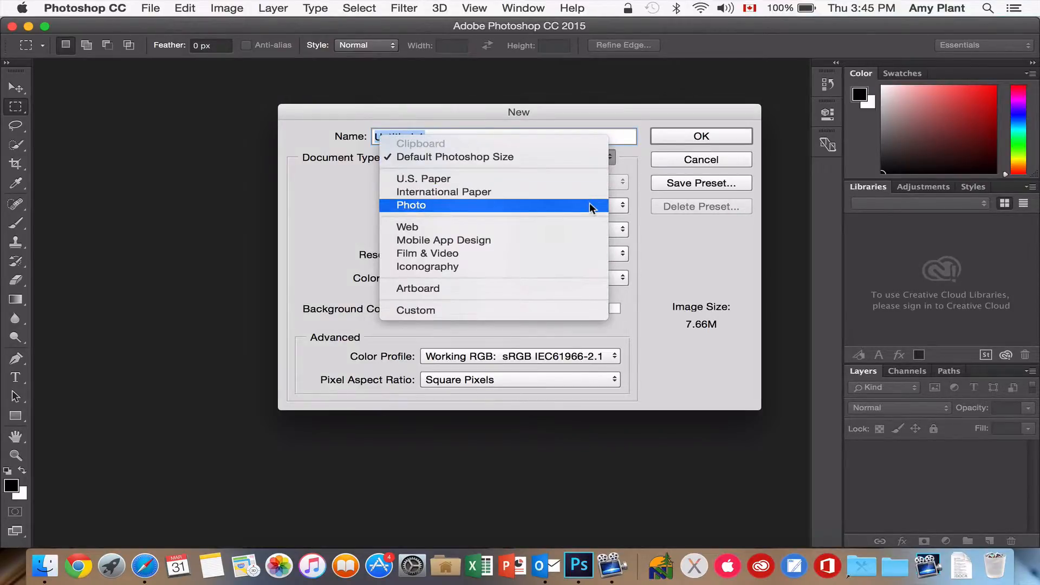
{"action": "left_click", "coordinate": [590, 203]}
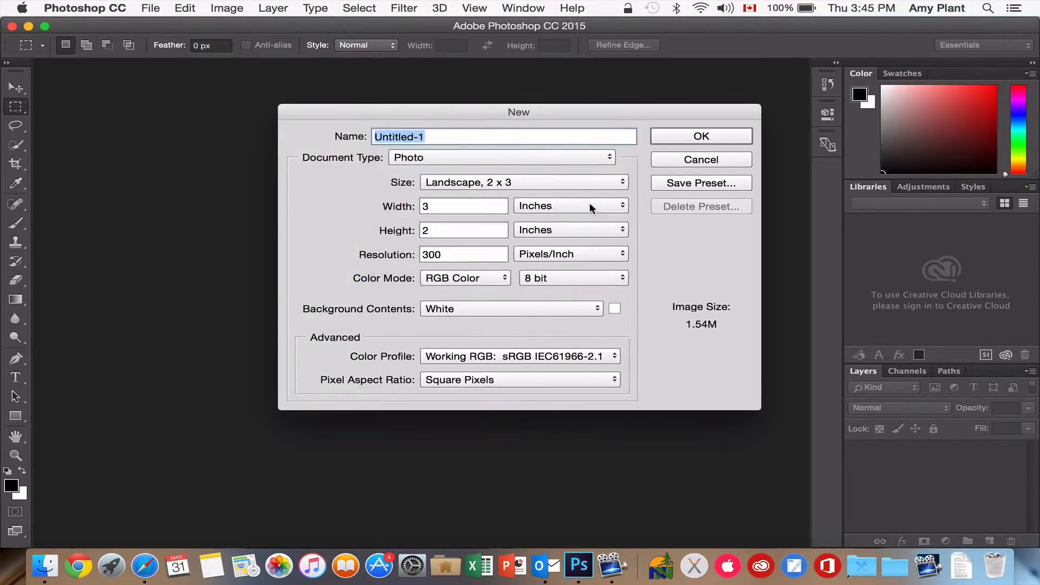
{"action": "left_click", "coordinate": [627, 182]}
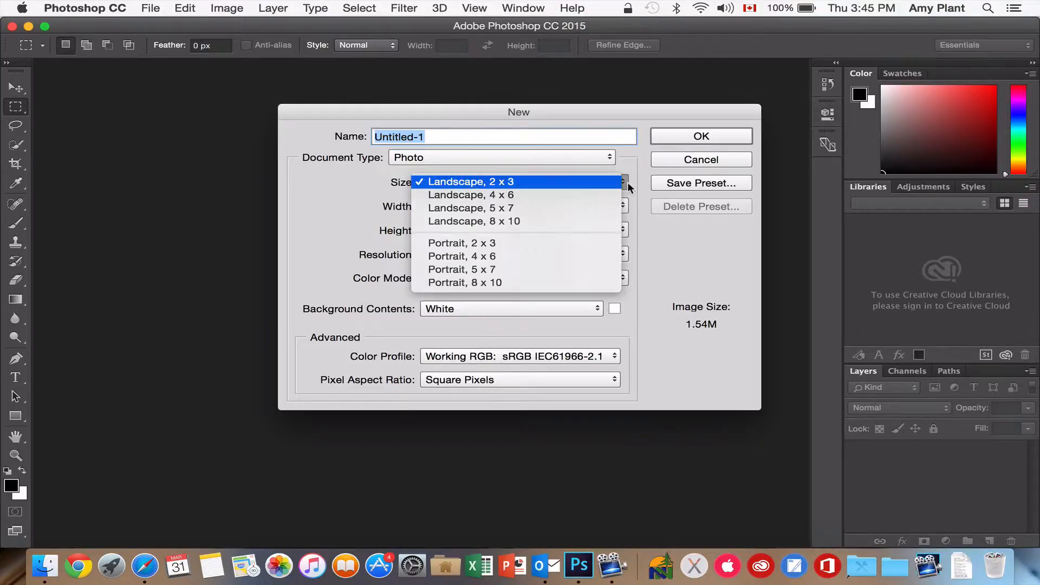
{"action": "left_click", "coordinate": [584, 282]}
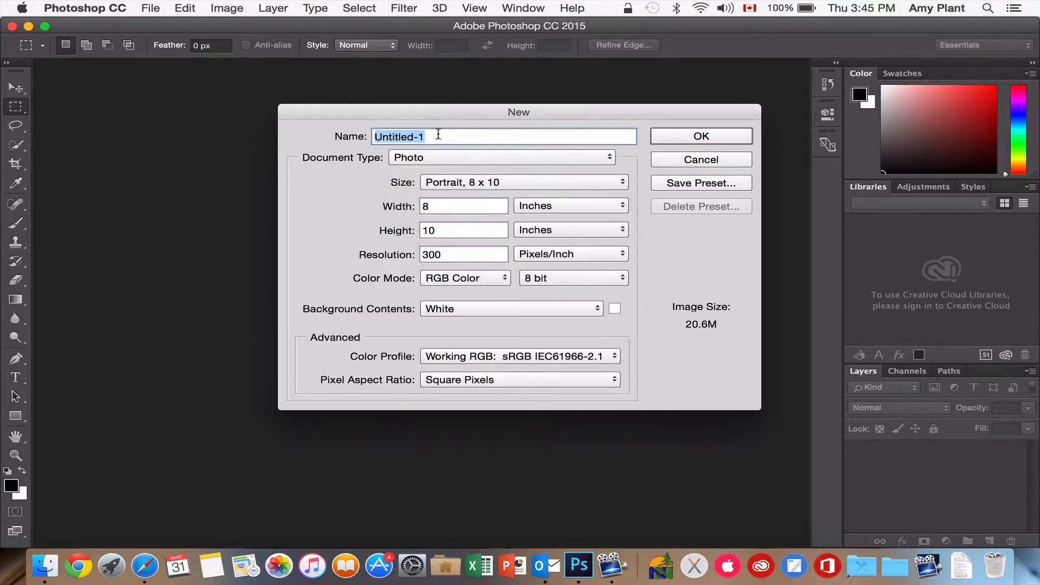
{"action": "type", "text": "Text"}
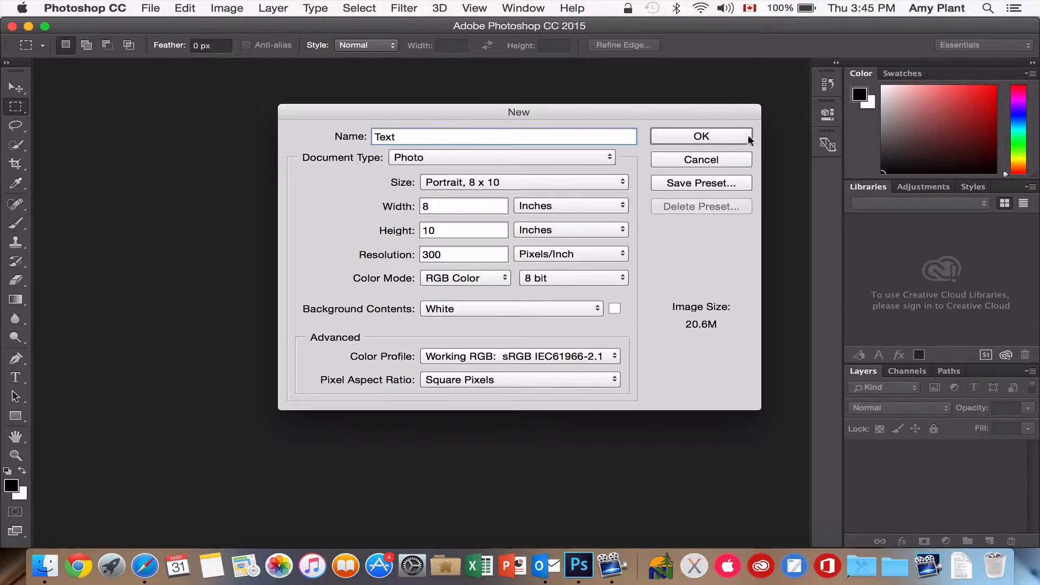
{"action": "left_click", "coordinate": [748, 138]}
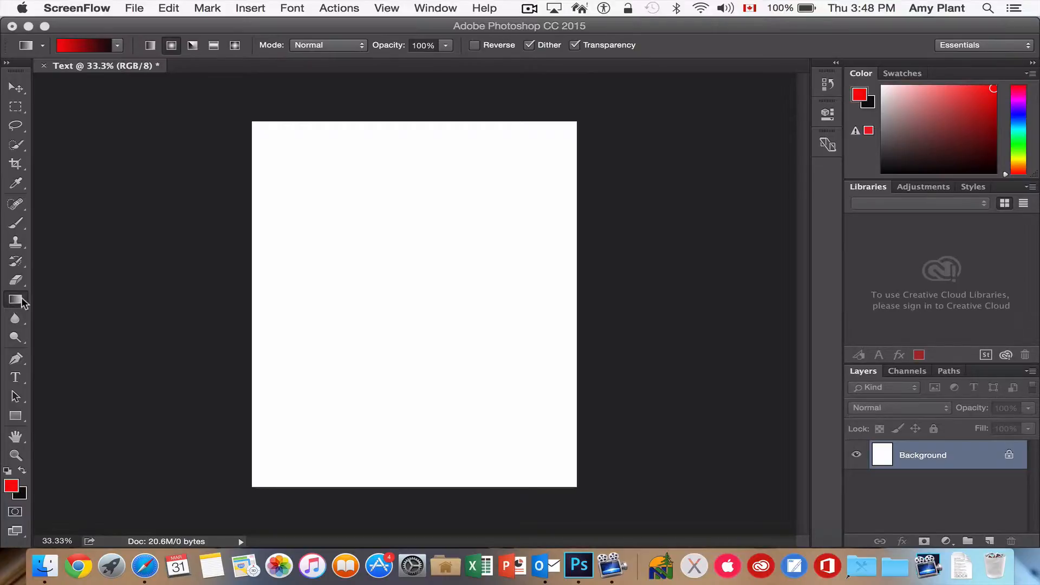
{"action": "left_click_drag", "start_coordinate": [21, 302], "coordinate": [61, 296]}
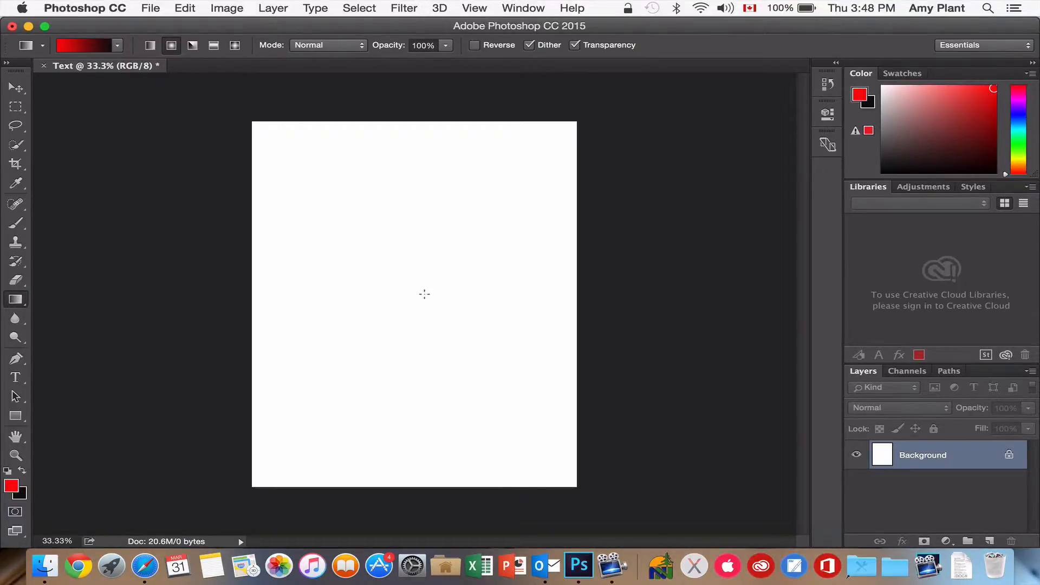
{"action": "left_click_drag", "start_coordinate": [429, 201], "coordinate": [430, 120]}
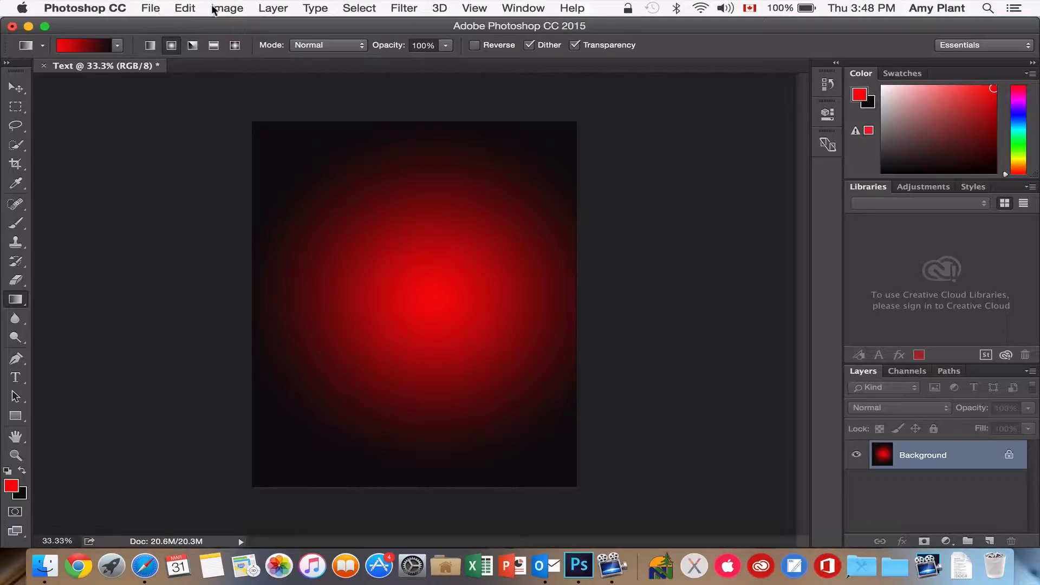
{"action": "left_click", "coordinate": [185, 8]}
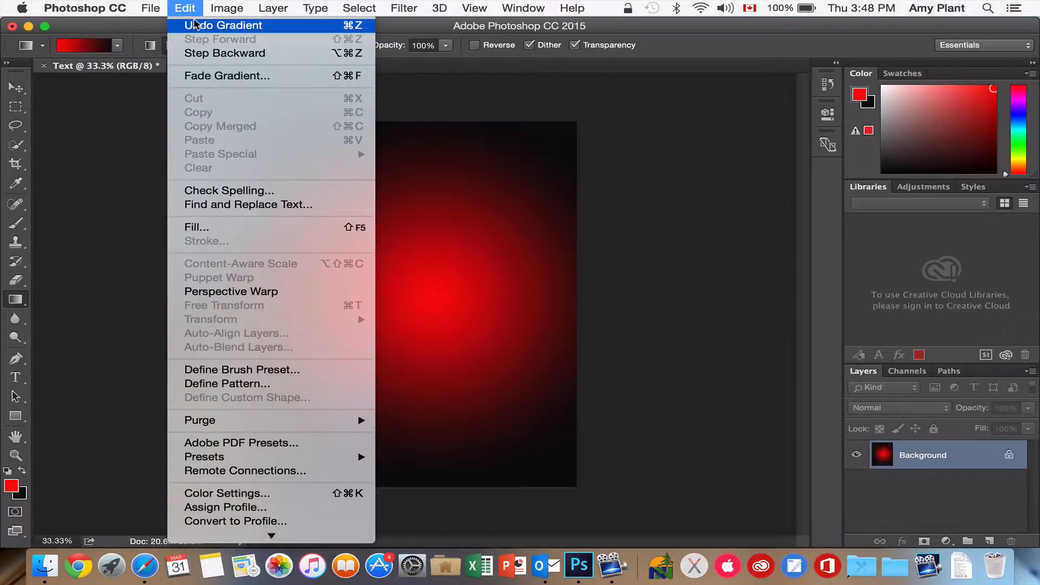
{"action": "left_click", "coordinate": [198, 26]}
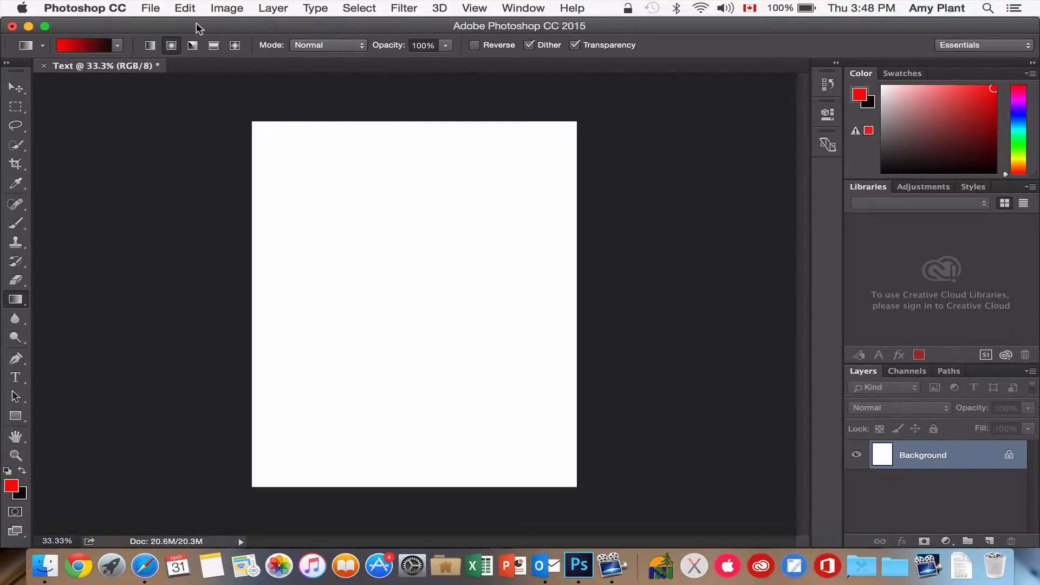
Set the foreground color to dark blue 0b1f85.
{"action": "left_click", "coordinate": [12, 486]}
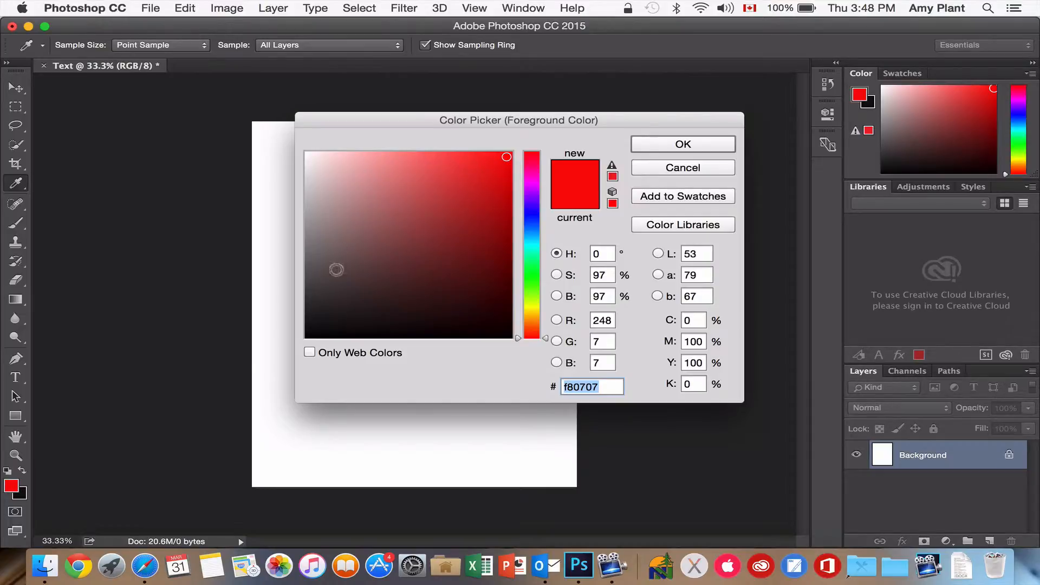
{"action": "left_click", "coordinate": [534, 219]}
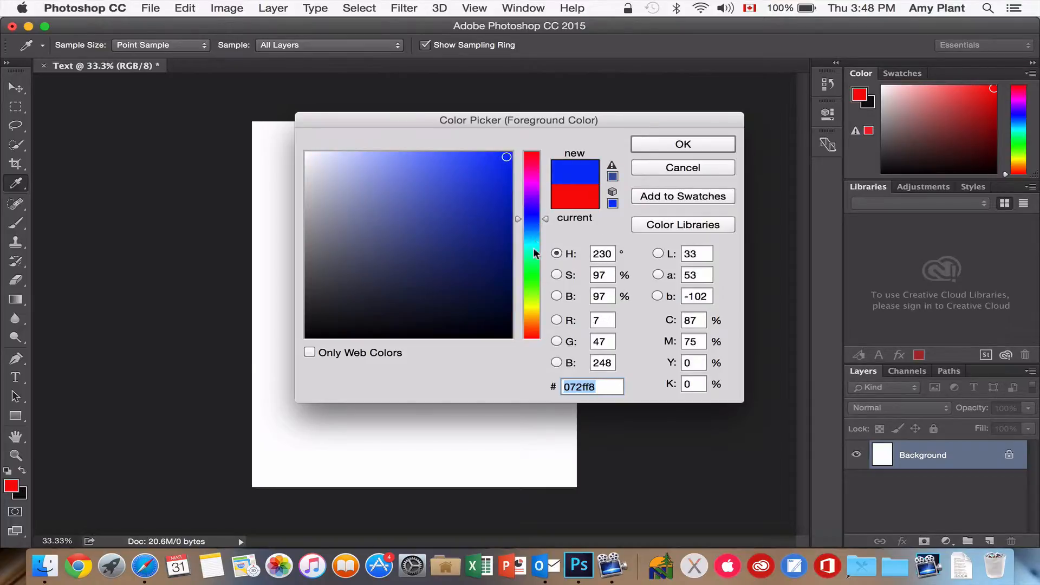
{"action": "left_click", "coordinate": [469, 213]}
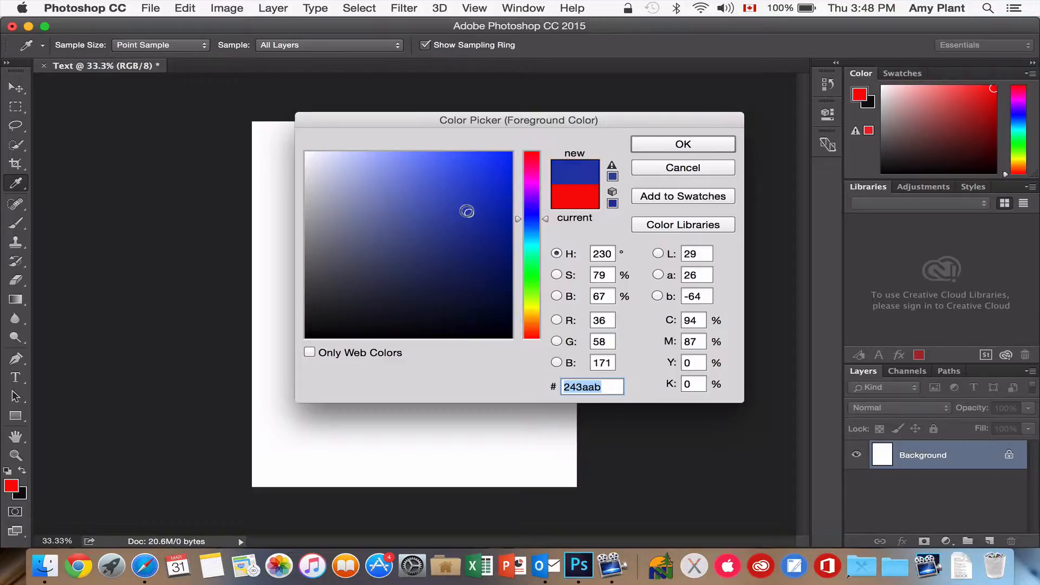
{"action": "left_click", "coordinate": [495, 241]}
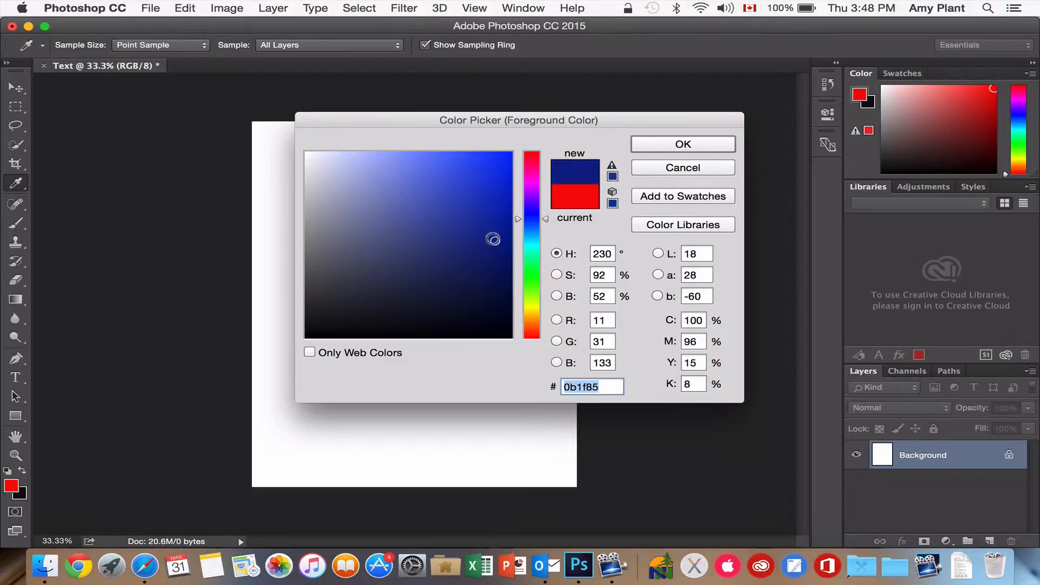
{"action": "left_click", "coordinate": [684, 145]}
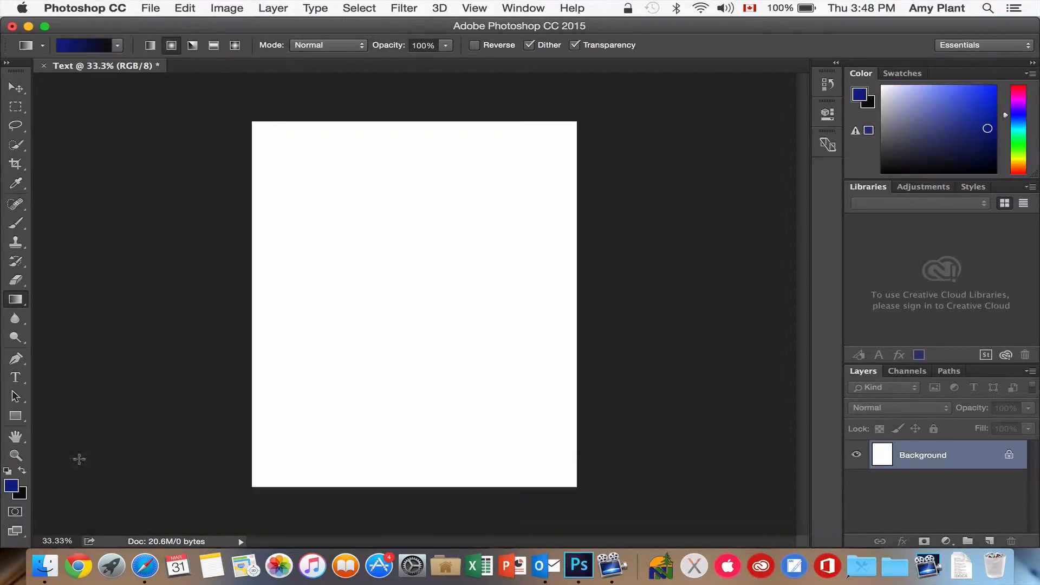
Set the background color to near-black 0a0101.
{"action": "left_click", "coordinate": [21, 496]}
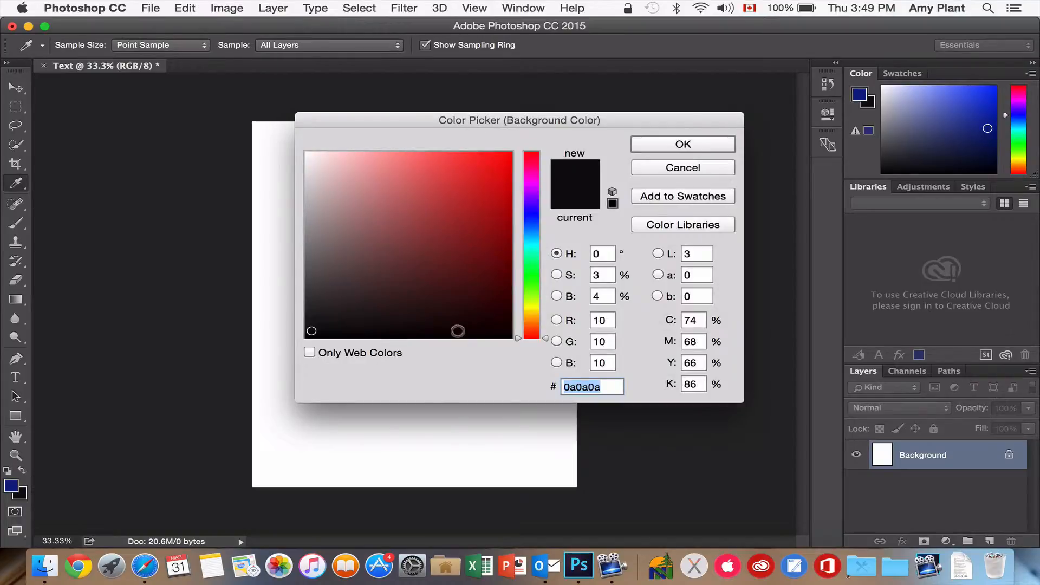
{"action": "left_click", "coordinate": [493, 329]}
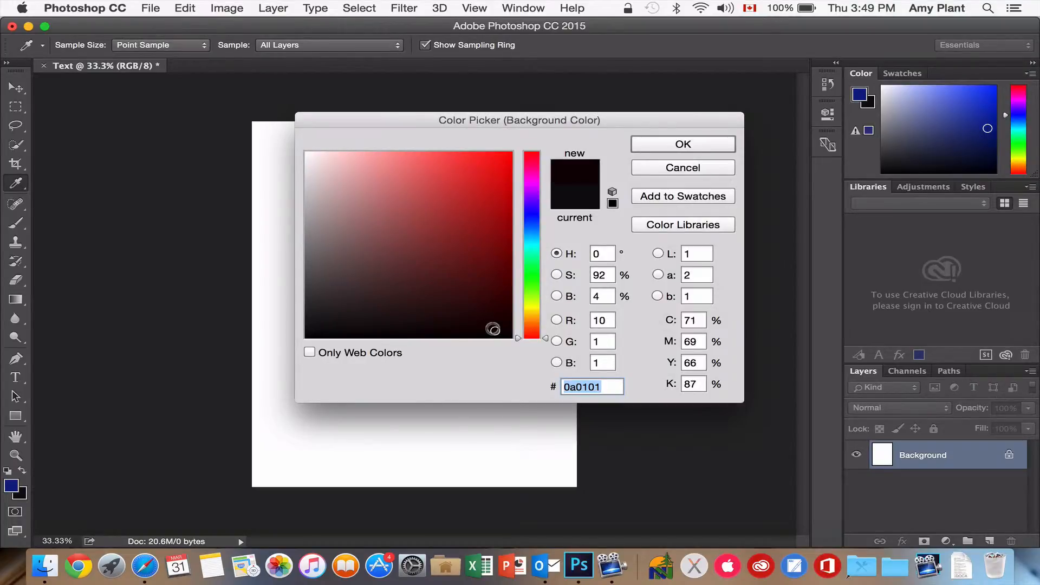
{"action": "left_click", "coordinate": [684, 147]}
Fill the Background layer with a radial gradient running from the canvas center up to its top edge, using the Gradient tool.
{"action": "key", "text": "g"}
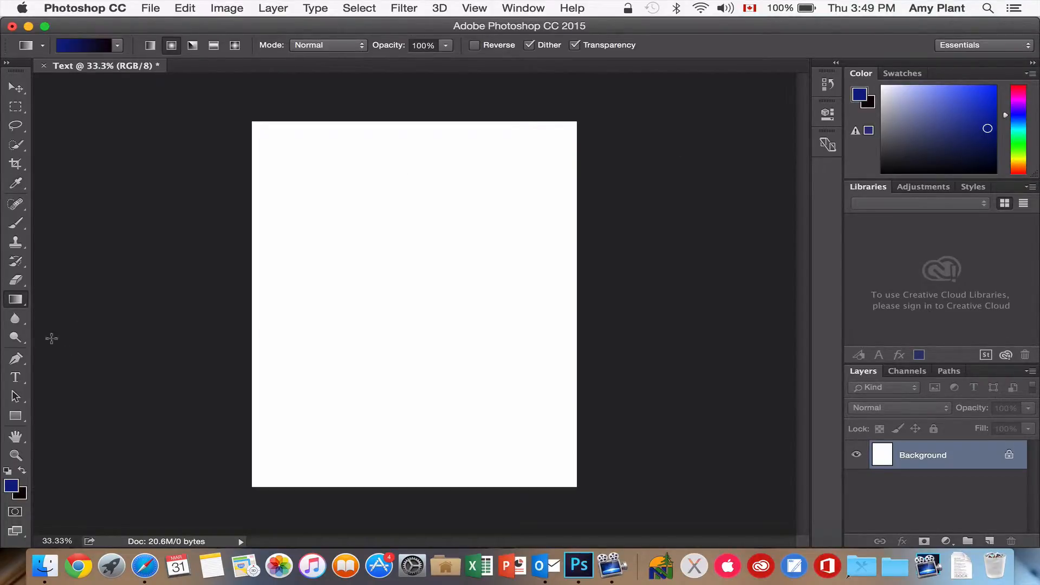
{"action": "right_click", "coordinate": [19, 301]}
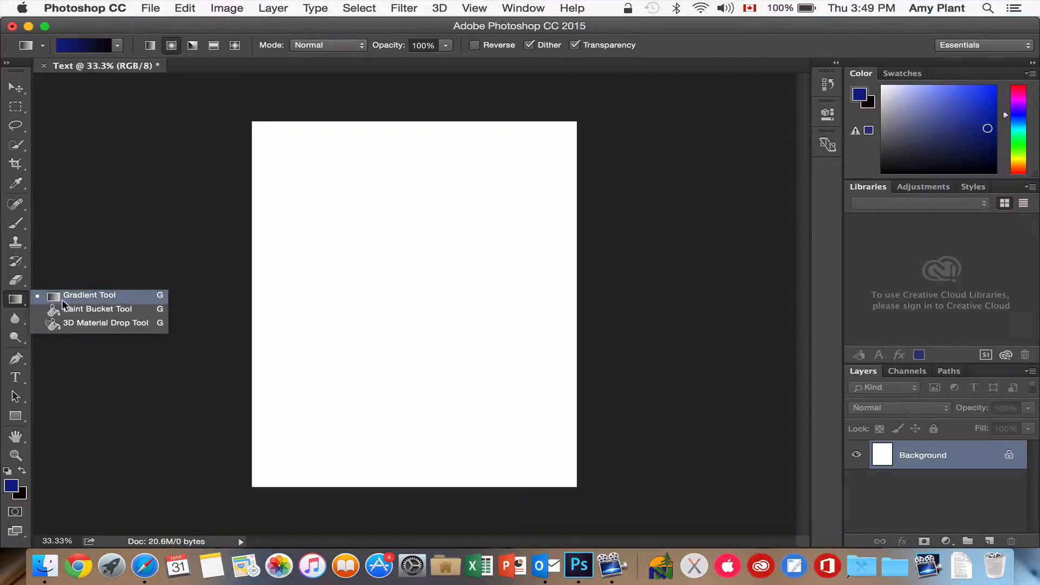
{"action": "left_click", "coordinate": [80, 297]}
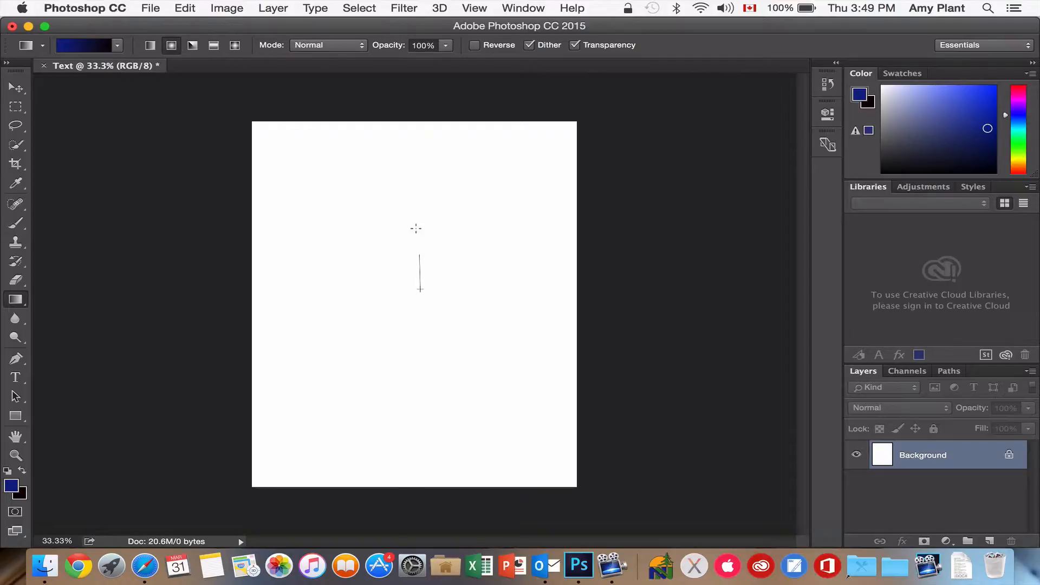
{"action": "left_click_drag", "start_coordinate": [416, 228], "coordinate": [416, 118]}
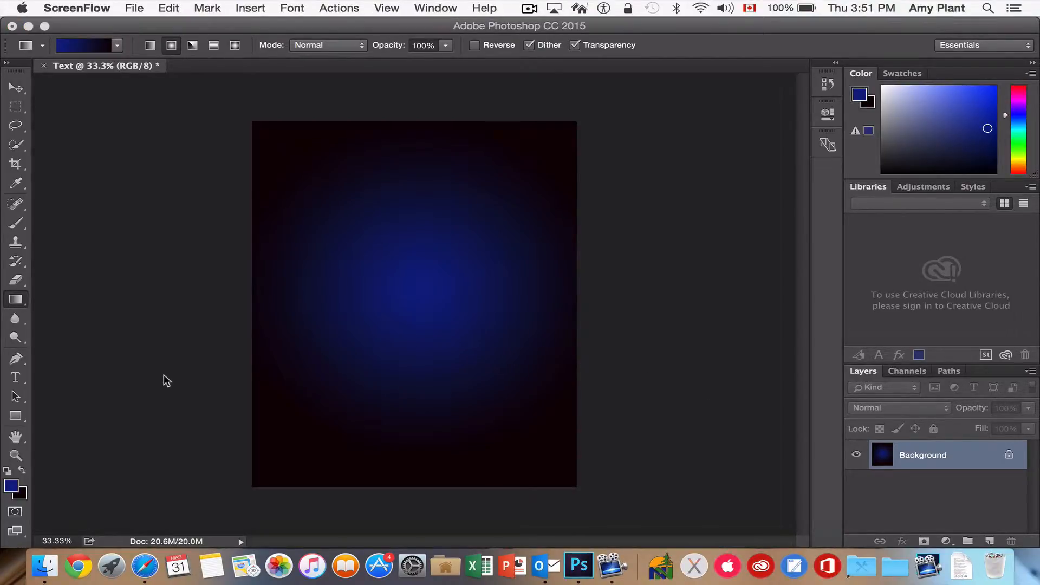
Add the horizontal text "#thisiswhywereawesome" starting at the middle of the canvas.
{"action": "left_click", "coordinate": [17, 382]}
{"action": "left_click", "coordinate": [17, 383]}
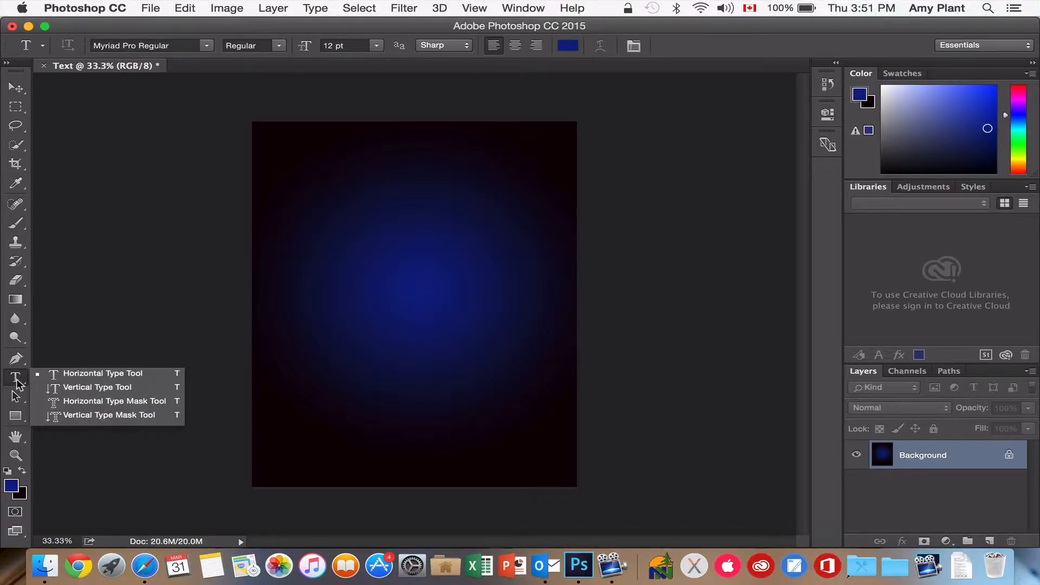
{"action": "left_click", "coordinate": [73, 373]}
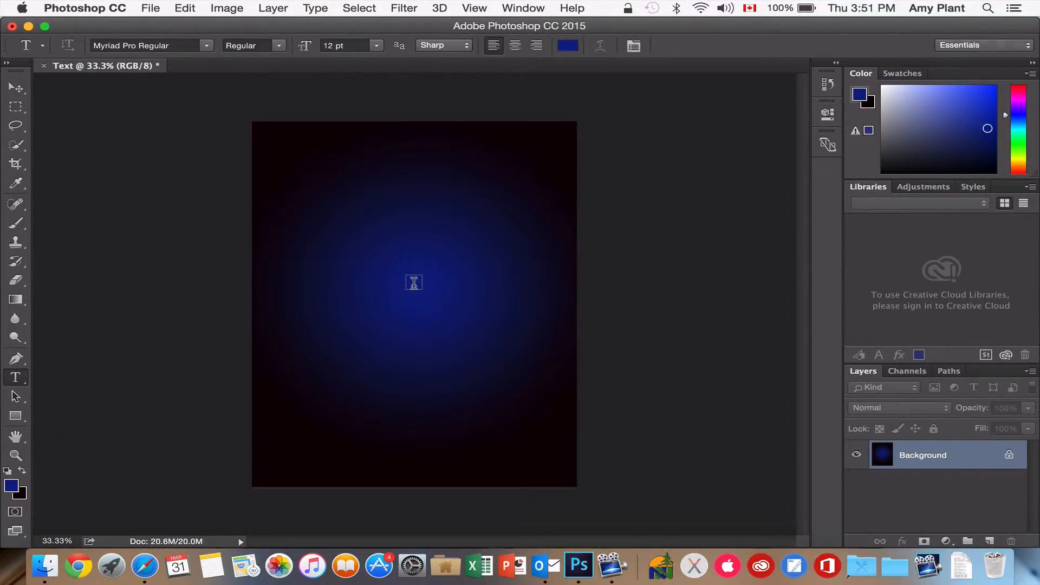
{"action": "left_click", "coordinate": [414, 282]}
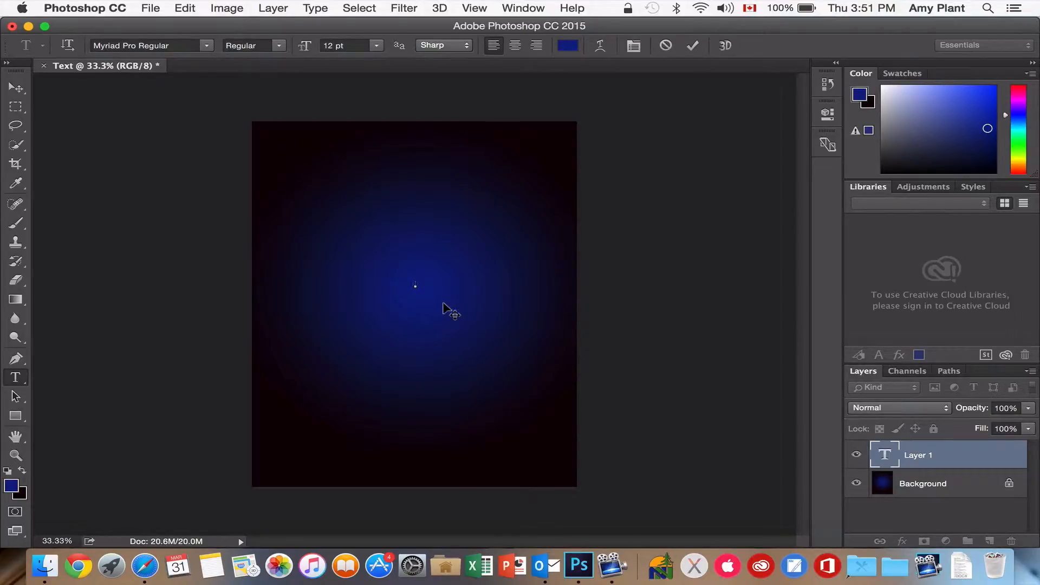
{"action": "type", "text": "Te"}
Recolor the whole hashtag text to near-white f8f9fb.
{"action": "left_click_drag", "start_coordinate": [484, 281], "coordinate": [410, 276]}
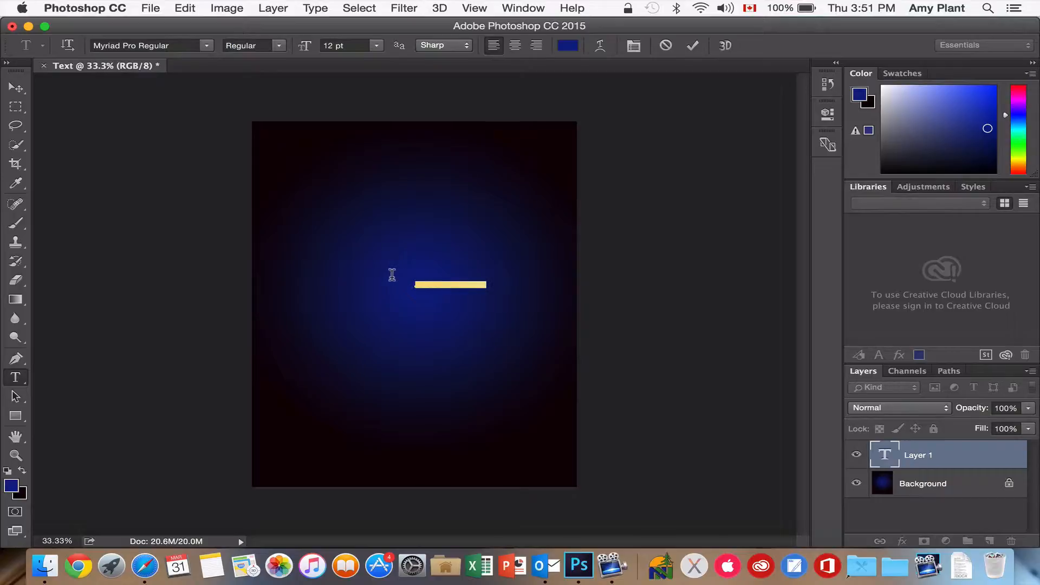
{"action": "left_click", "coordinate": [565, 47]}
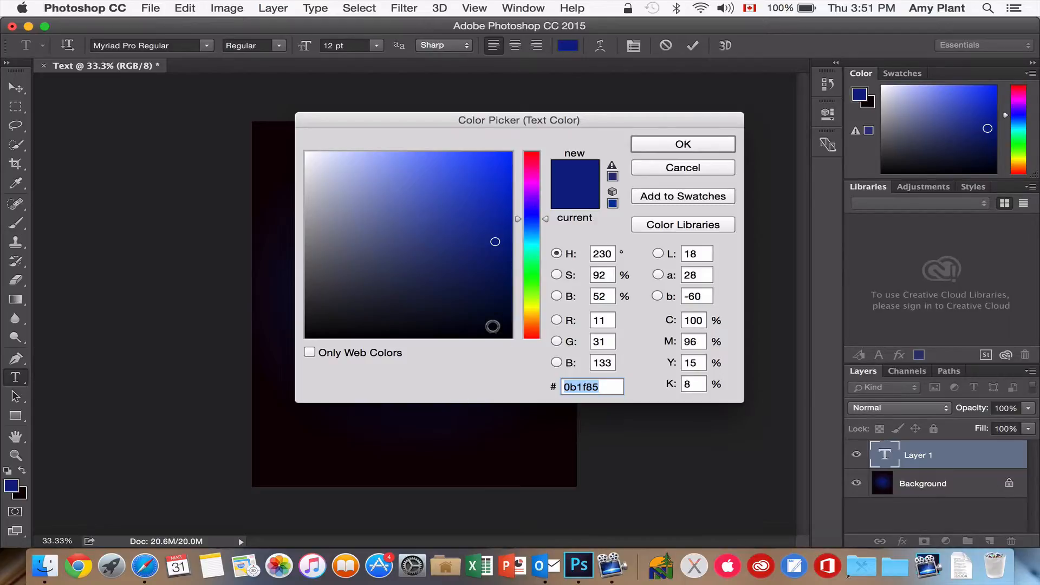
{"action": "left_click", "coordinate": [308, 154]}
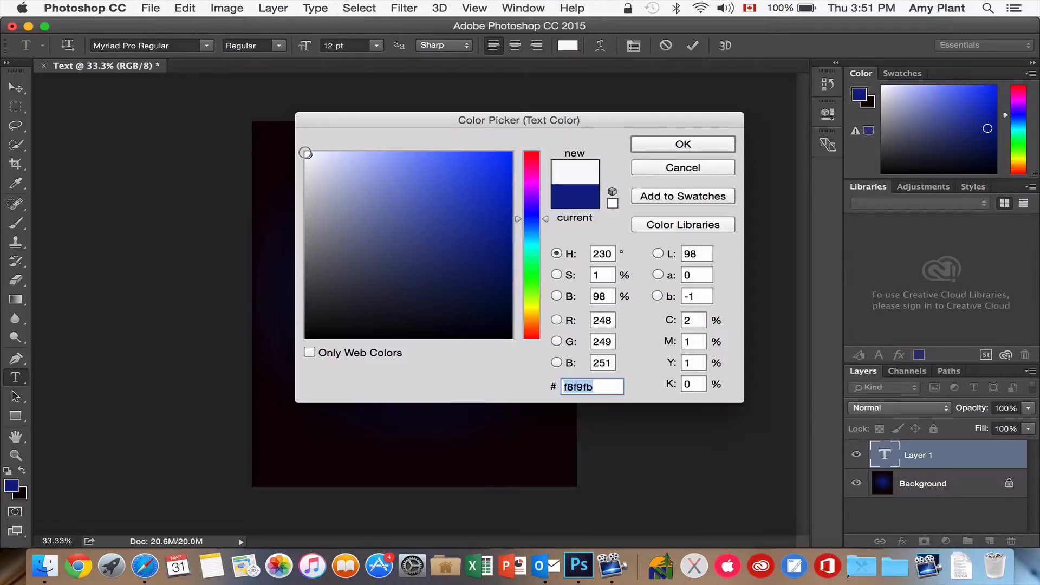
{"action": "left_click", "coordinate": [704, 142]}
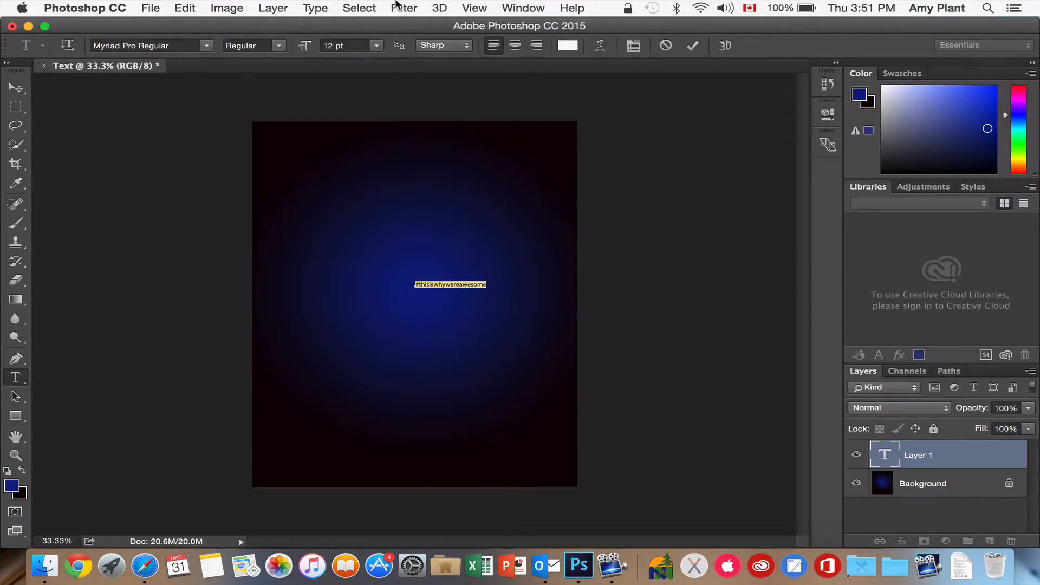
Move the hashtag text so it starts just inside the canvas's left edge, and set its size to 48 pt after trying 72 pt.
{"action": "left_click", "coordinate": [372, 46]}
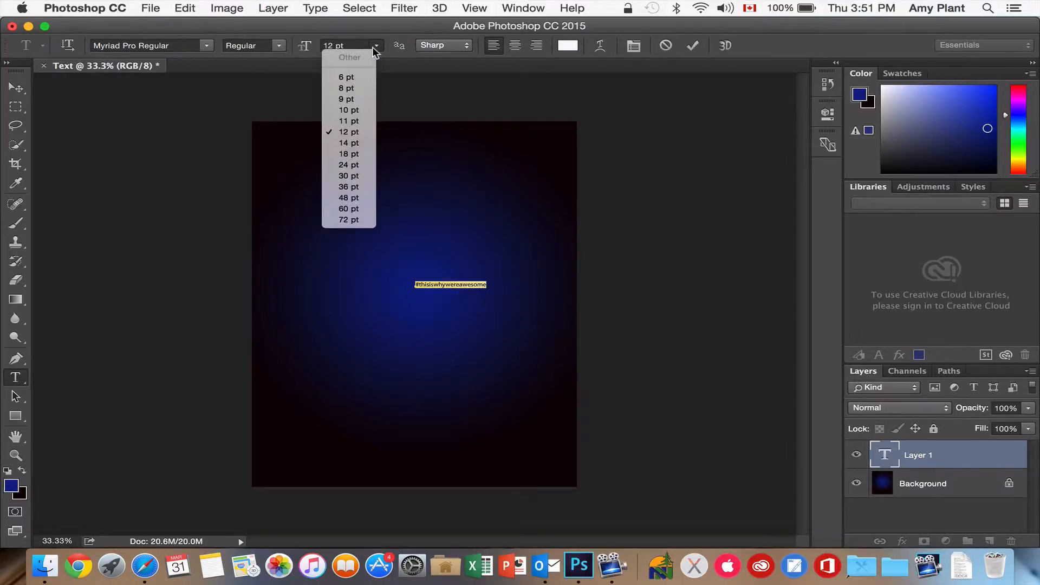
{"action": "left_click", "coordinate": [356, 220]}
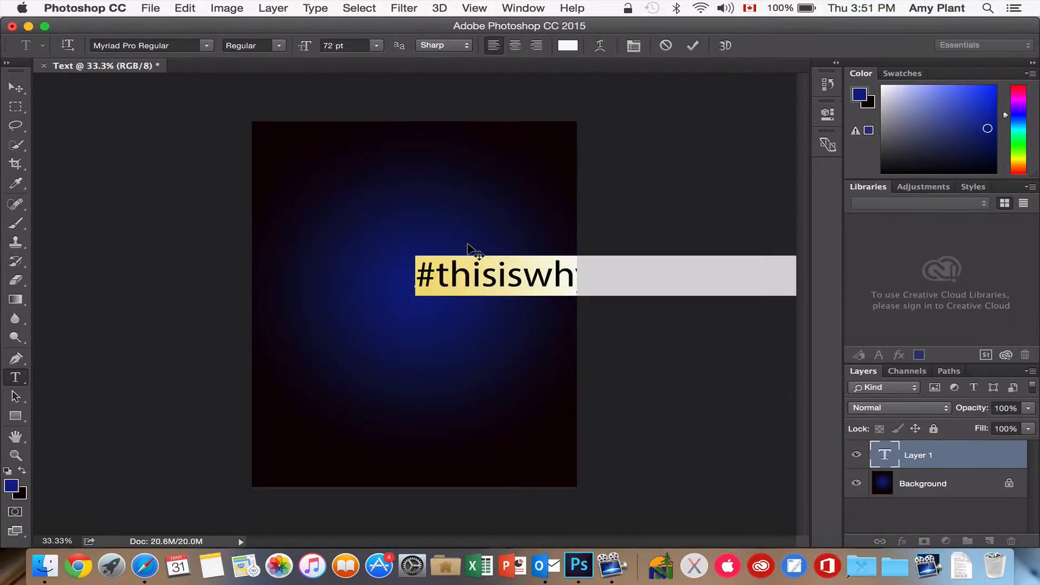
{"action": "left_click_drag", "start_coordinate": [469, 249], "coordinate": [317, 245]}
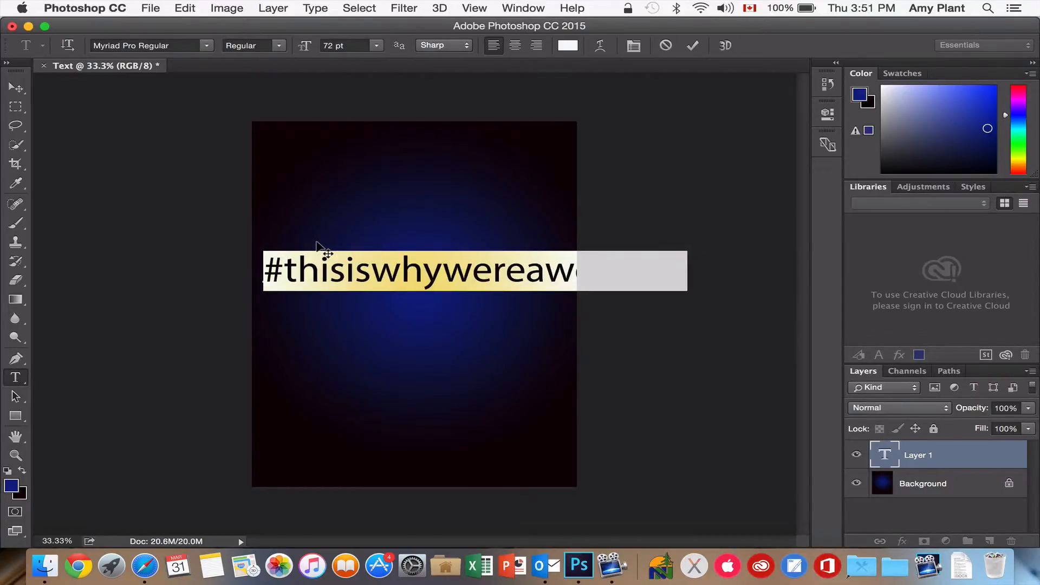
{"action": "left_click", "coordinate": [377, 46]}
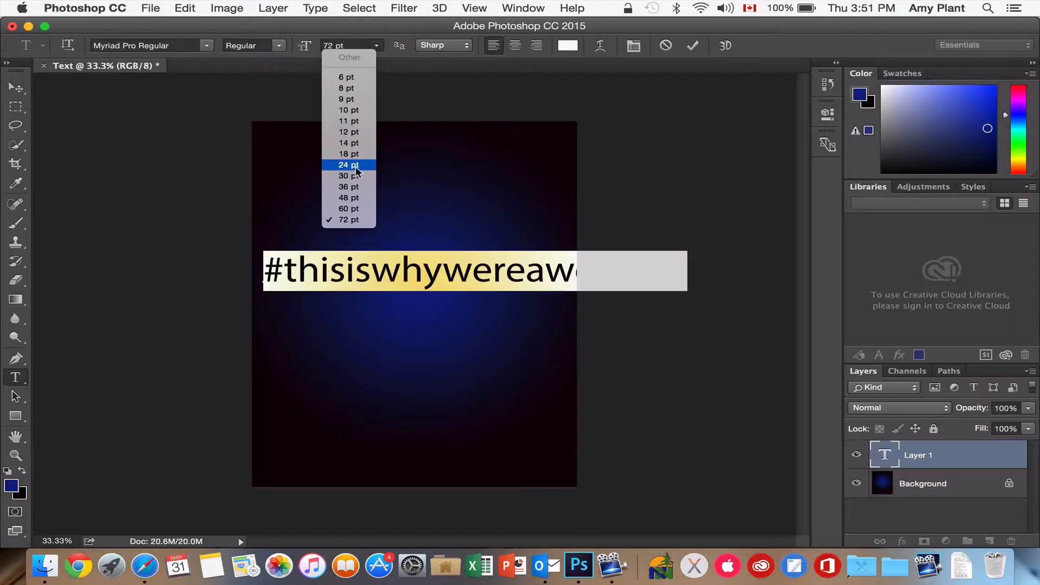
{"action": "left_click", "coordinate": [349, 197]}
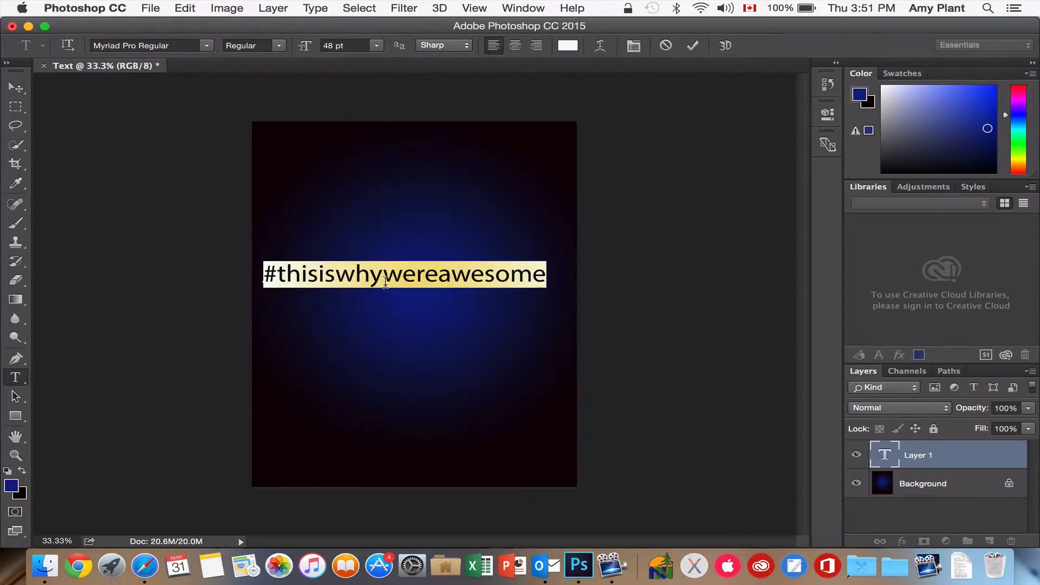
Shift the hashtag text slightly right and set its Myriad Pro font style to Semibold after trying Bold.
{"action": "left_click_drag", "start_coordinate": [381, 255], "coordinate": [392, 255]}
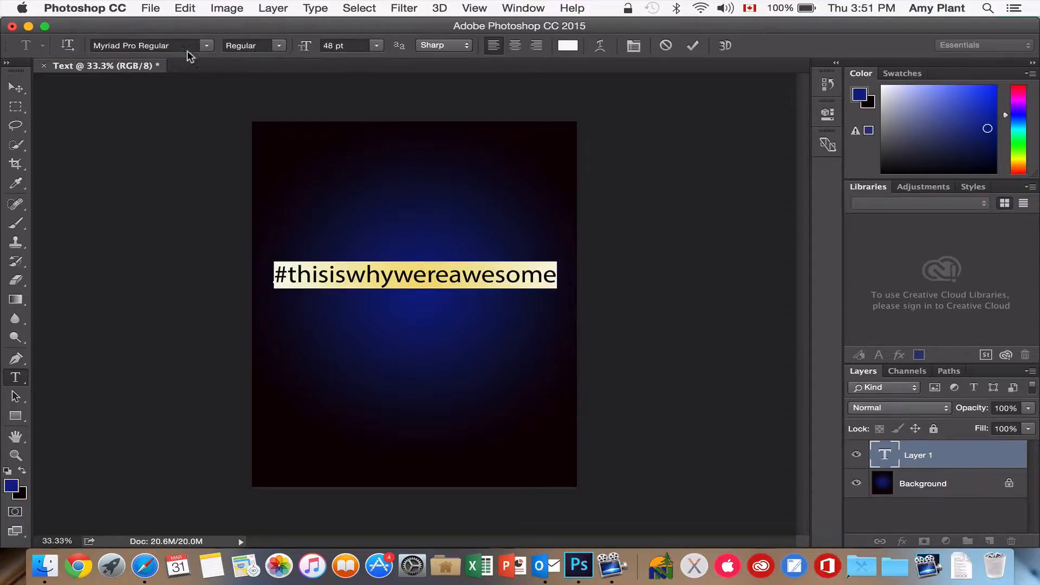
{"action": "left_click", "coordinate": [208, 46]}
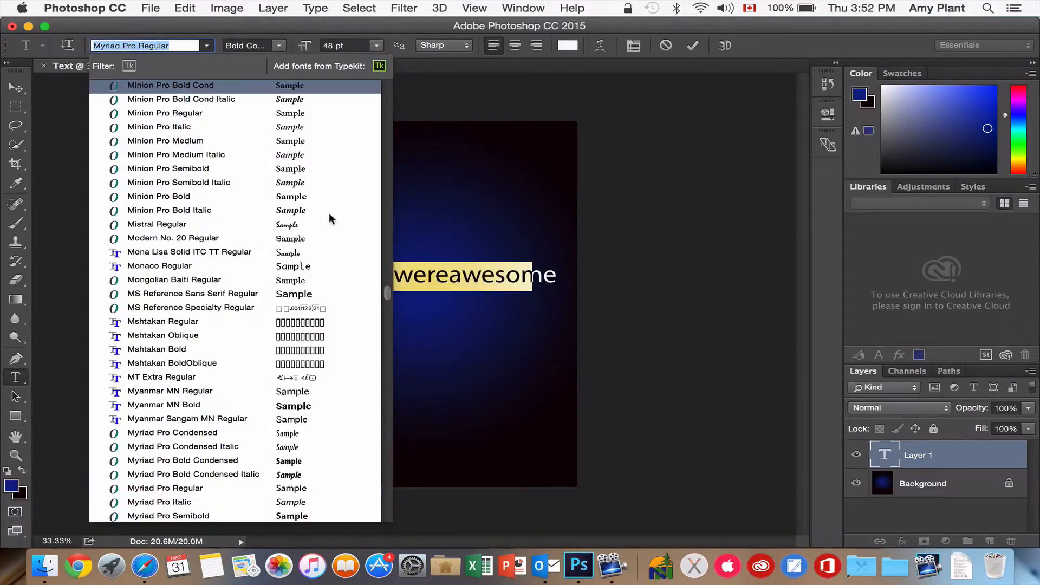
{"action": "left_click", "coordinate": [303, 489]}
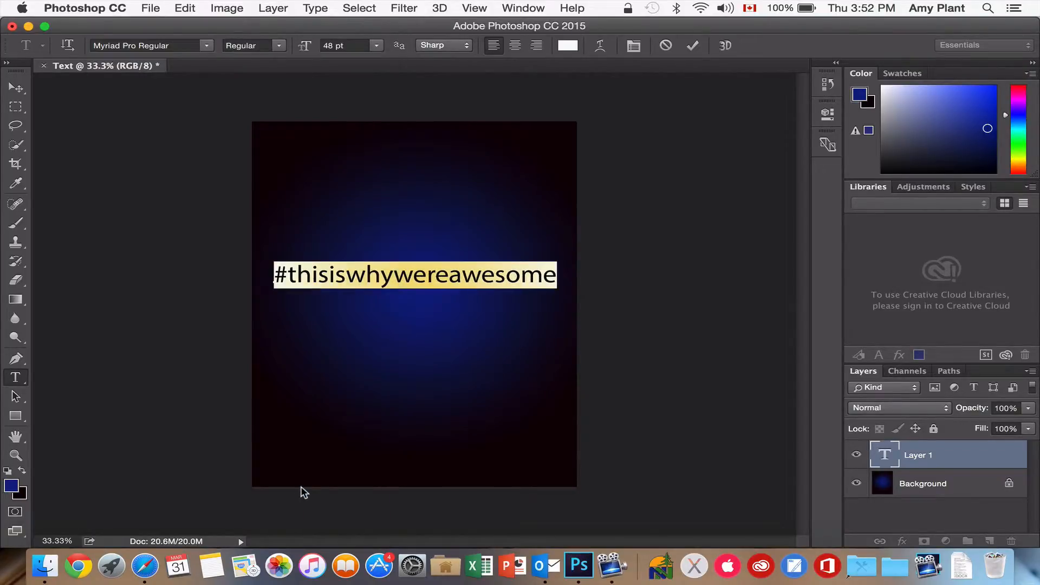
{"action": "left_click", "coordinate": [280, 47]}
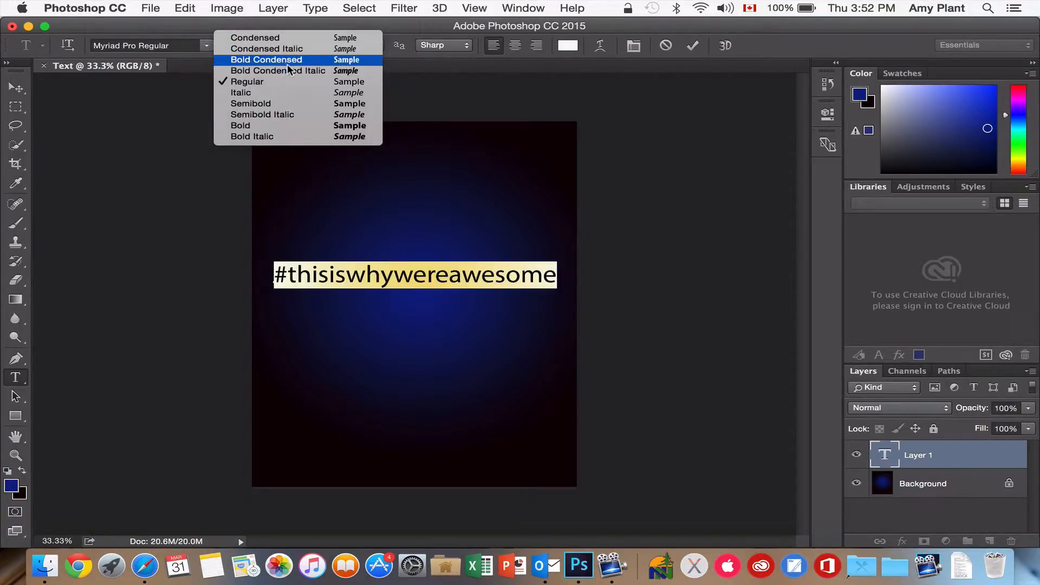
{"action": "left_click", "coordinate": [285, 125]}
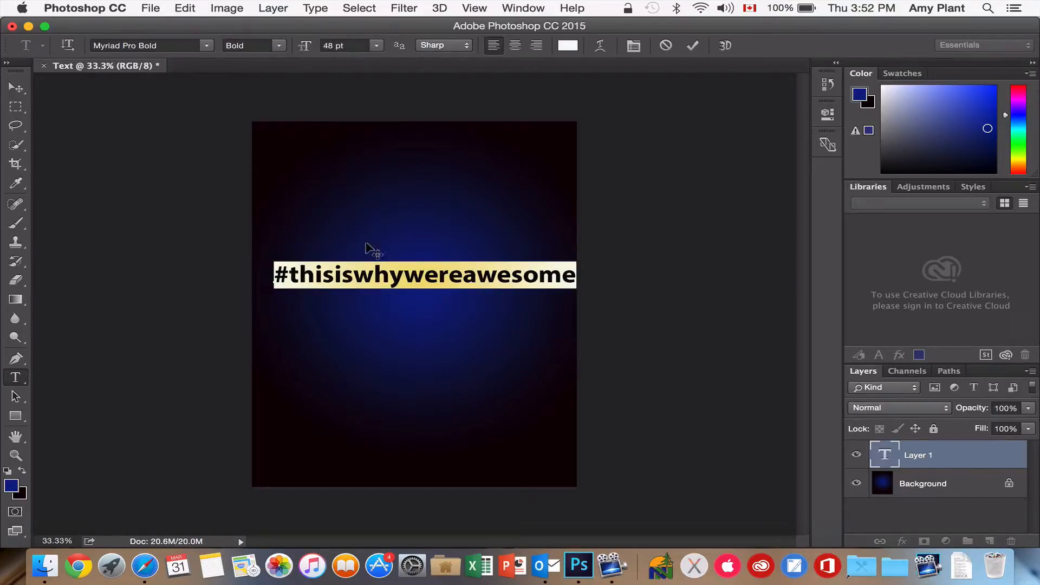
{"action": "left_click", "coordinate": [282, 46]}
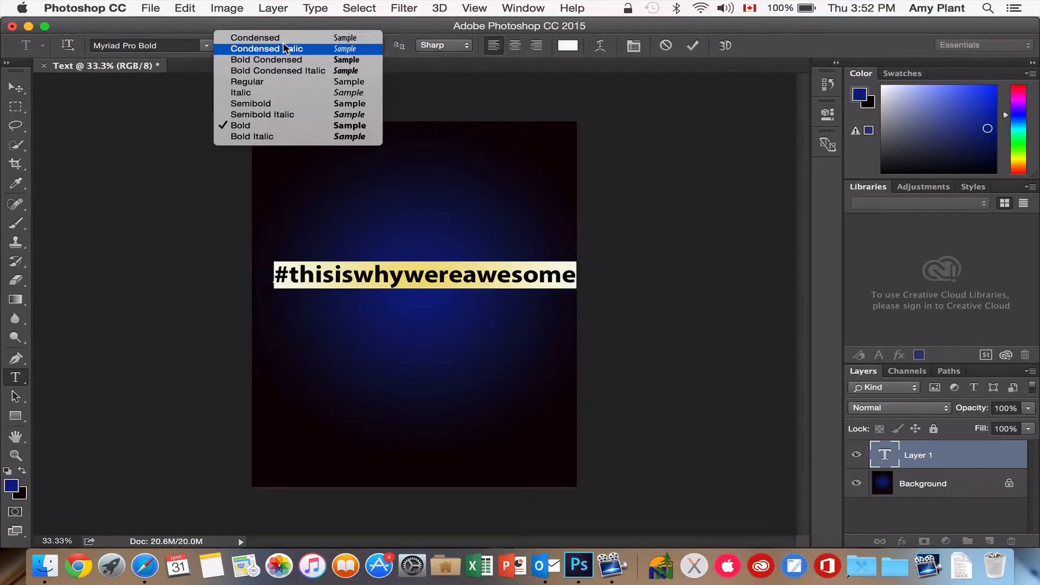
{"action": "left_click", "coordinate": [269, 106]}
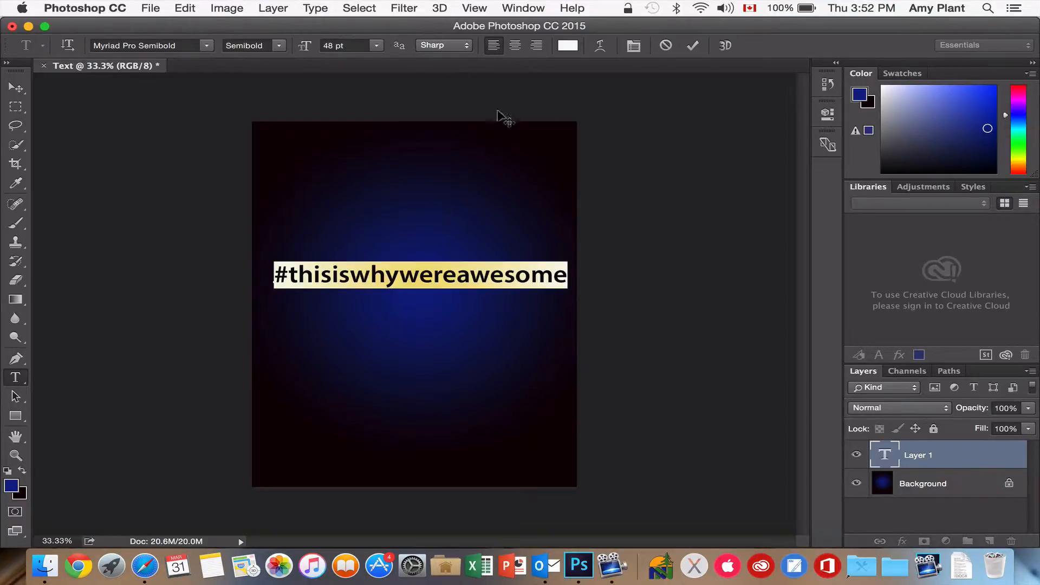
Try center alignment and the Arc warp style on the hashtag text, returning to left alignment and no warp.
{"action": "left_click", "coordinate": [515, 49]}
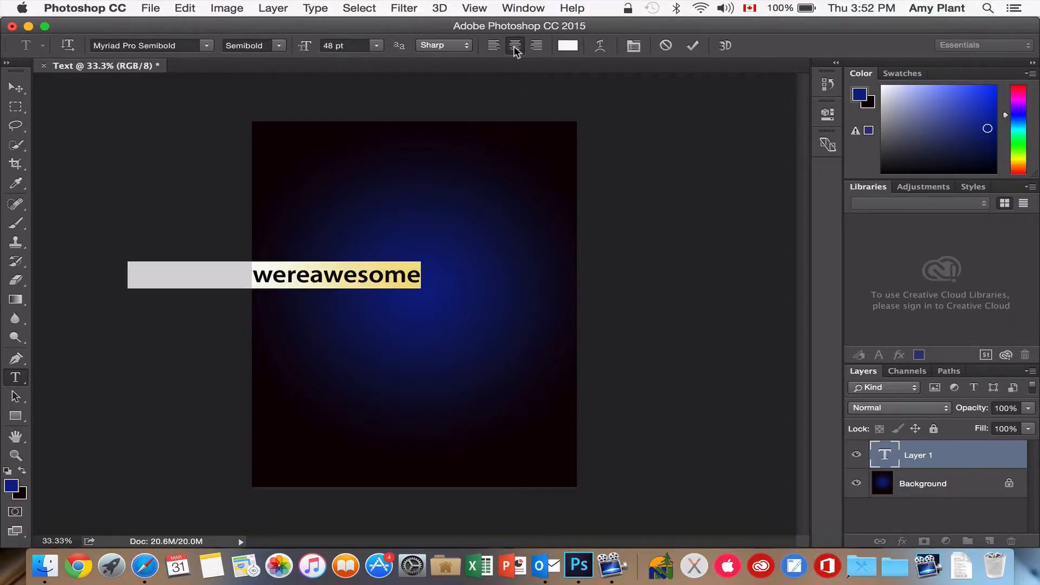
{"action": "left_click", "coordinate": [495, 47]}
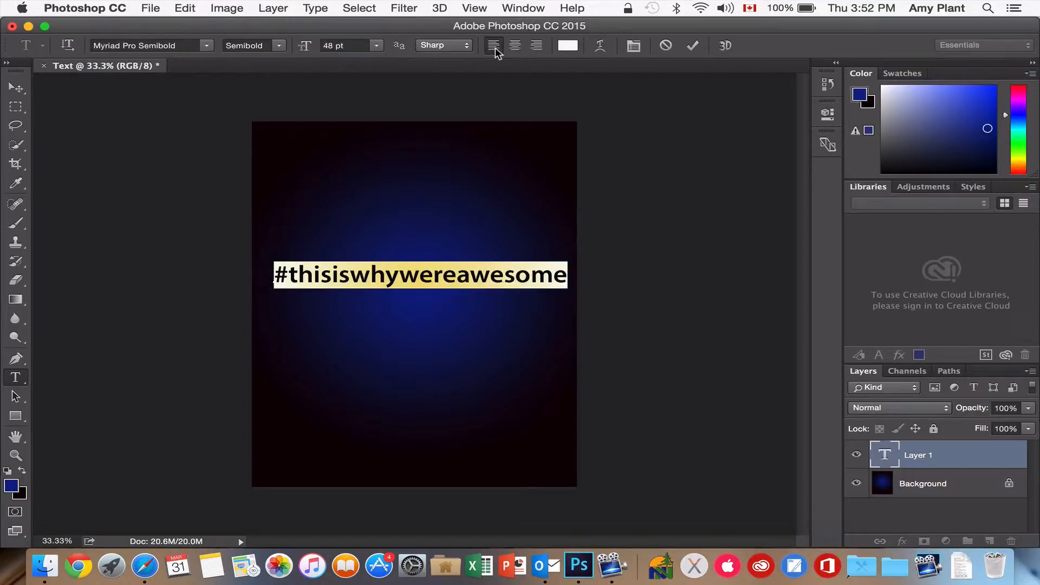
{"action": "left_click", "coordinate": [600, 46]}
{"action": "left_click", "coordinate": [572, 191]}
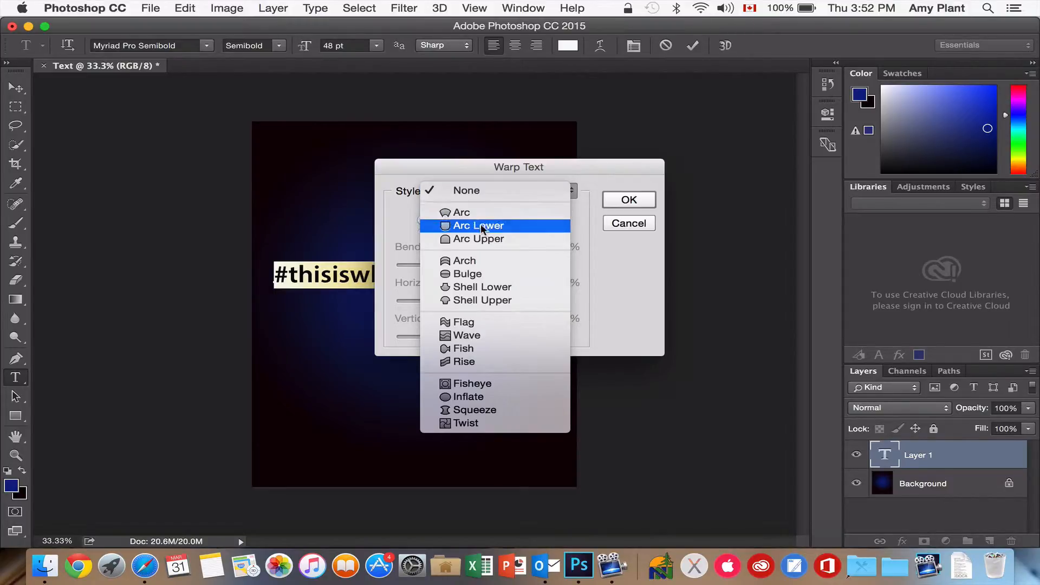
{"action": "left_click", "coordinate": [459, 213]}
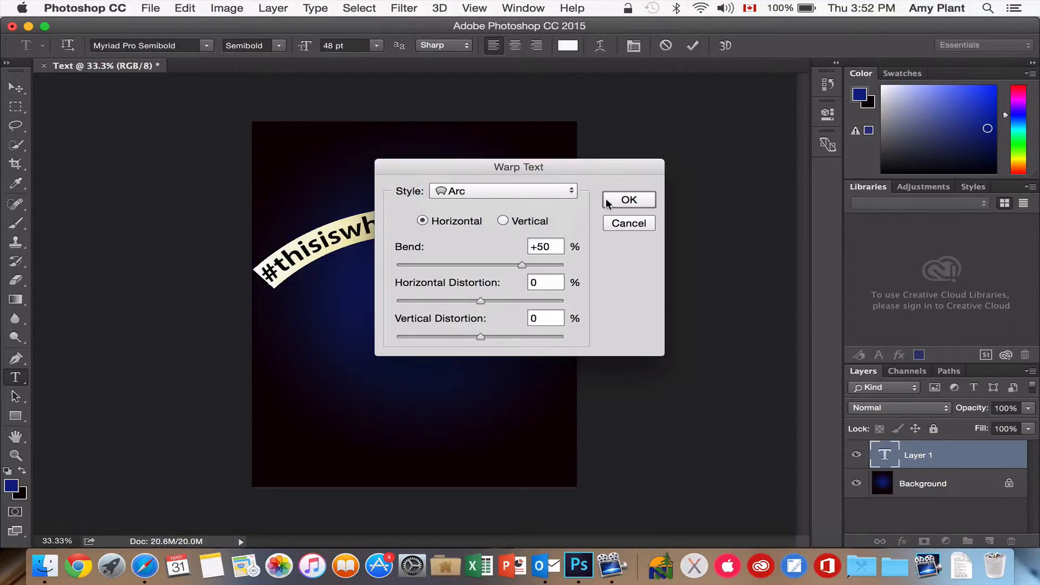
{"action": "left_click", "coordinate": [567, 191]}
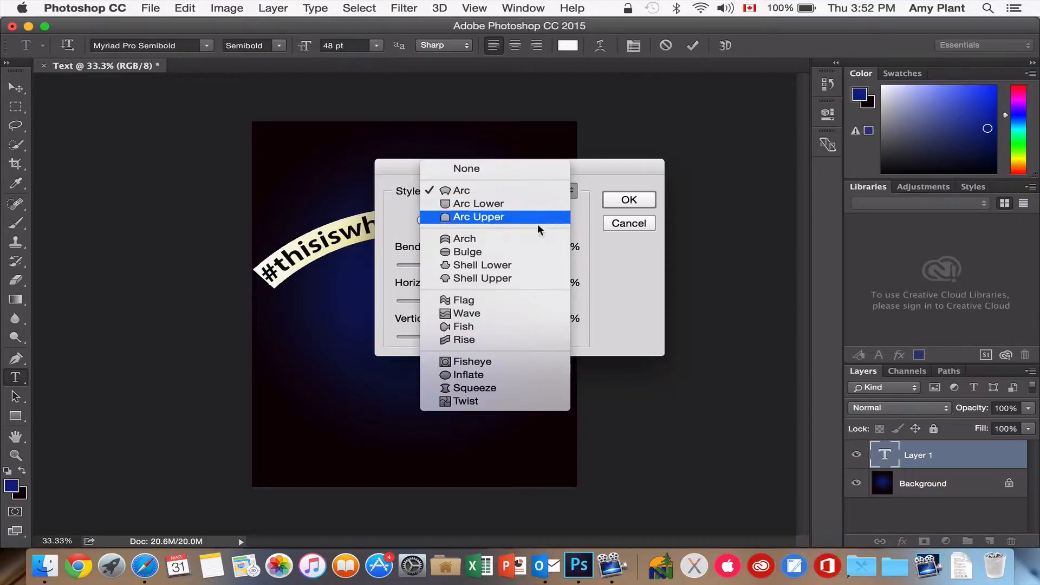
{"action": "left_click", "coordinate": [522, 176]}
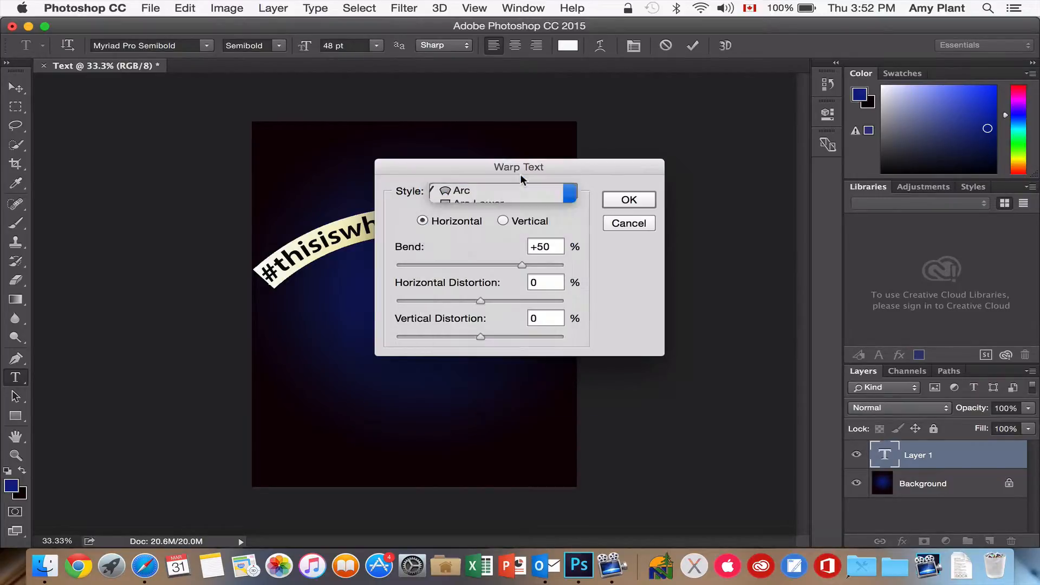
{"action": "left_click", "coordinate": [568, 191]}
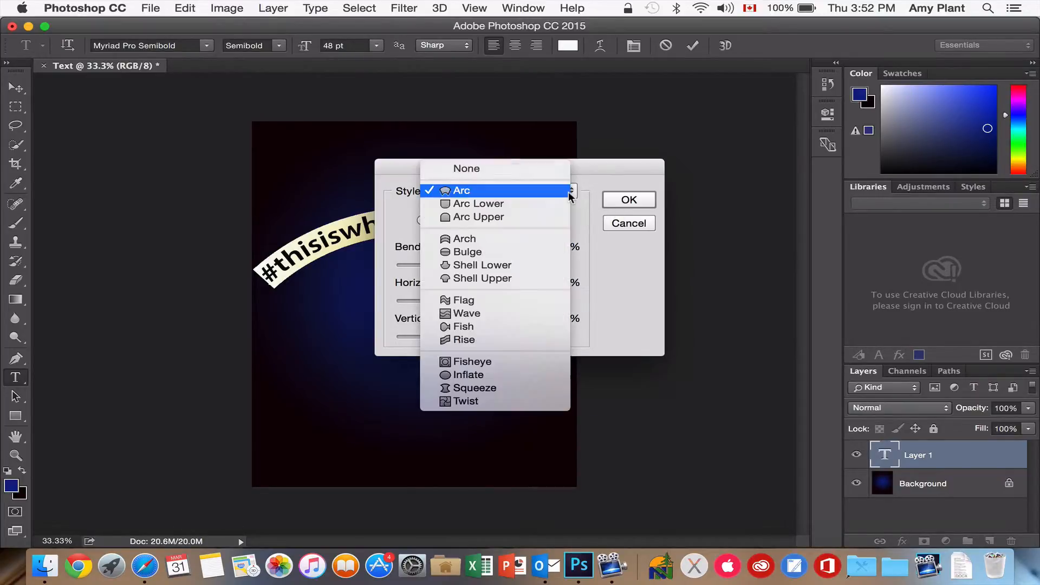
{"action": "left_click", "coordinate": [526, 169]}
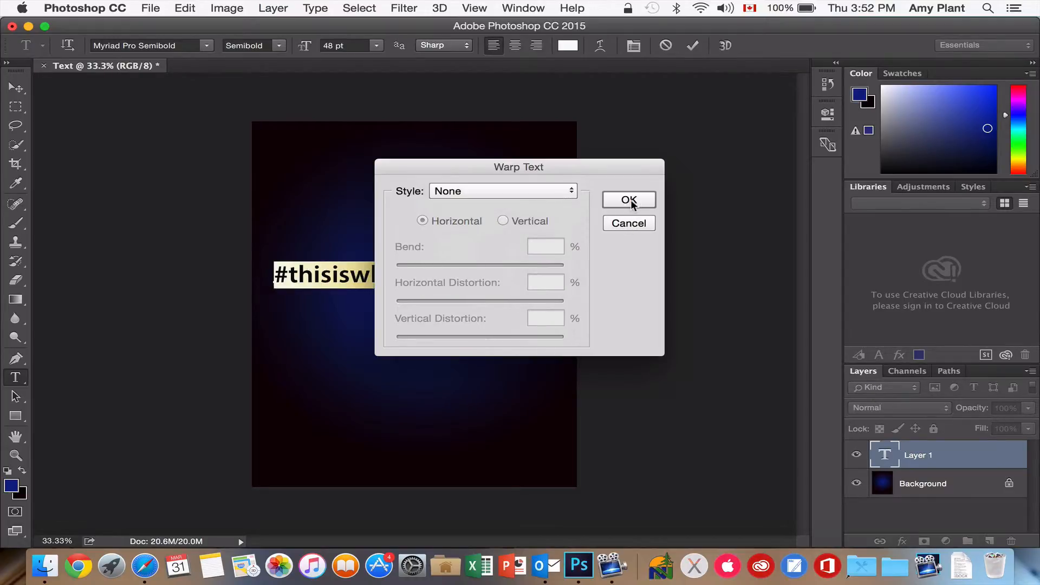
{"action": "left_click", "coordinate": [627, 201]}
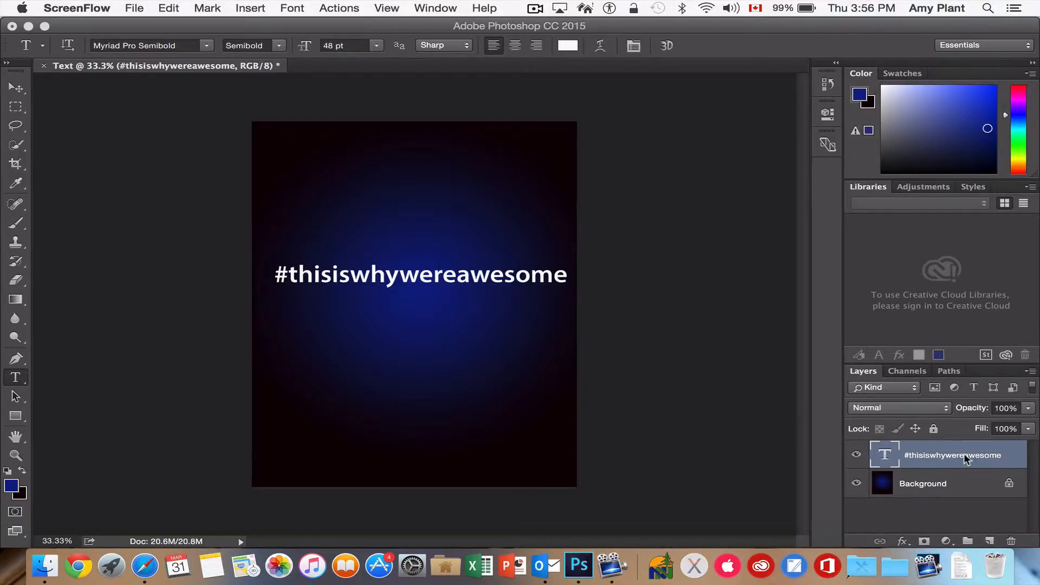
Open the hashtag text layer's blending options and enable Bevel & Emboss, keeping the text in view above the dialog.
{"action": "right_click", "coordinate": [918, 454]}
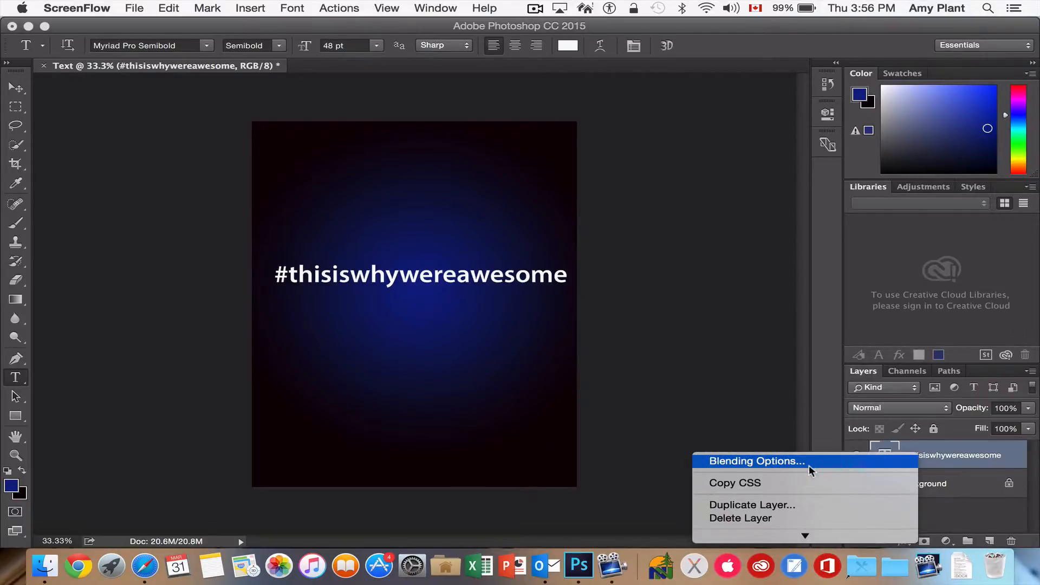
{"action": "left_click", "coordinate": [792, 463]}
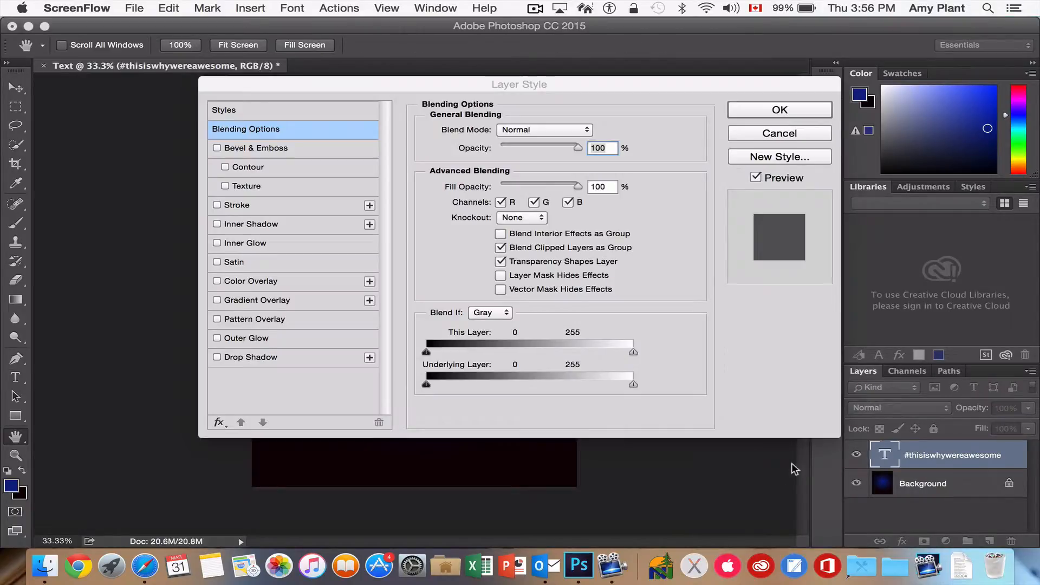
{"action": "left_click_drag", "start_coordinate": [450, 79], "coordinate": [281, 324]}
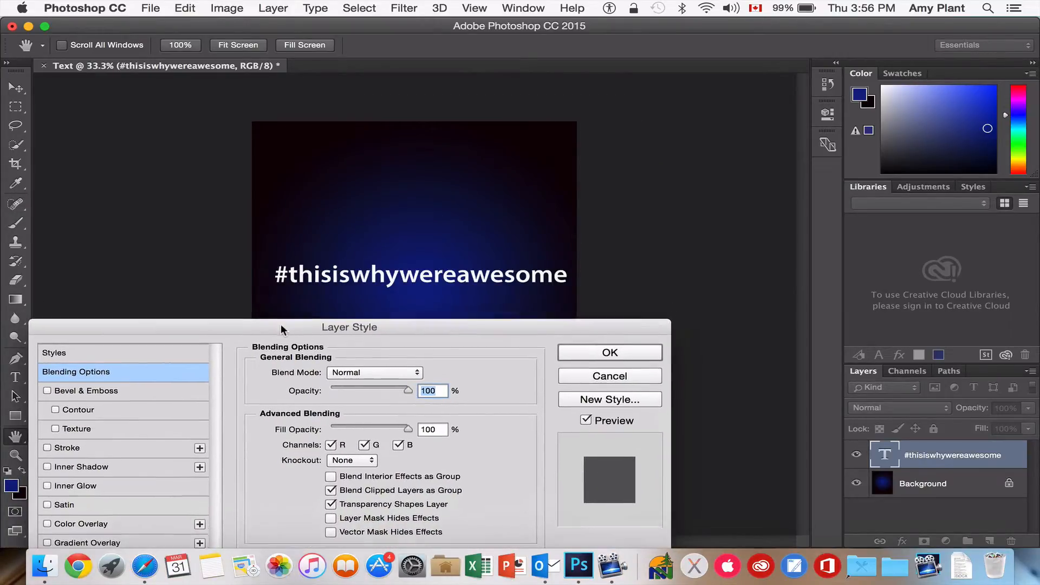
{"action": "left_click", "coordinate": [47, 393]}
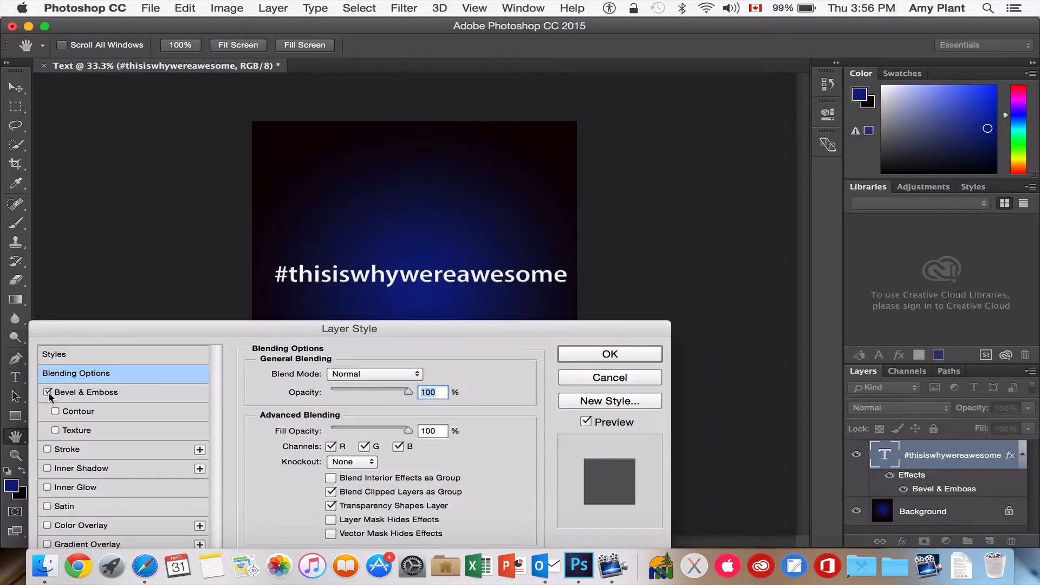
{"action": "left_click", "coordinate": [300, 273]}
Try the Lighten, Overlay, Saturation and Subtract blend modes on the text layer, returning to Normal.
{"action": "left_click", "coordinate": [419, 373]}
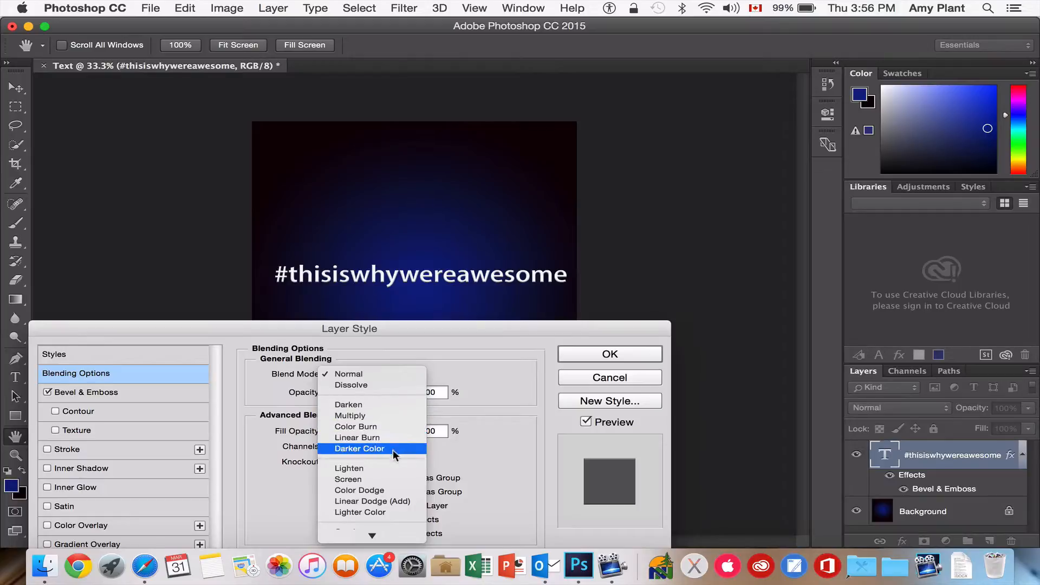
{"action": "left_click", "coordinate": [388, 468]}
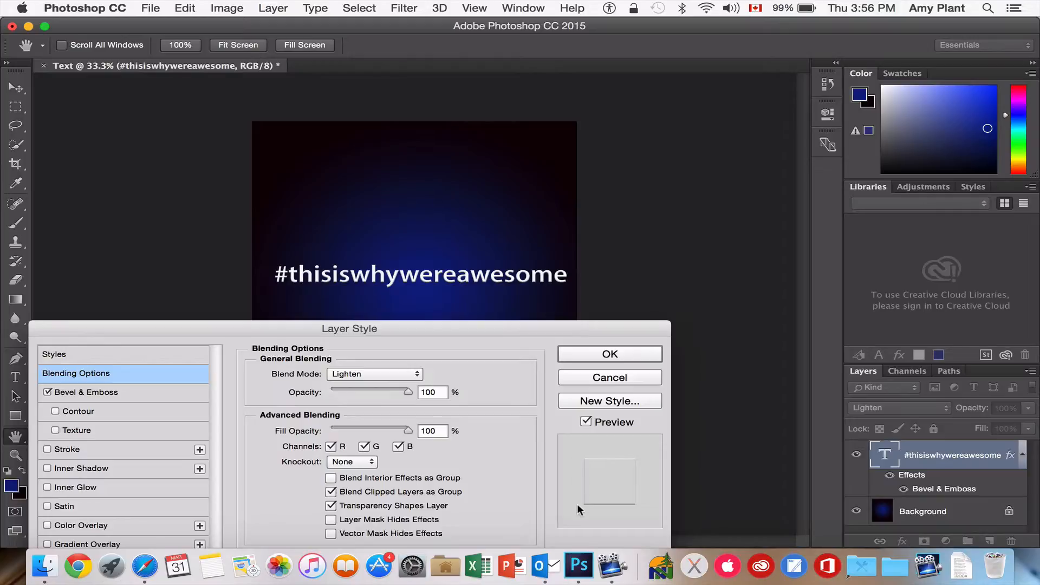
{"action": "left_click", "coordinate": [419, 377]}
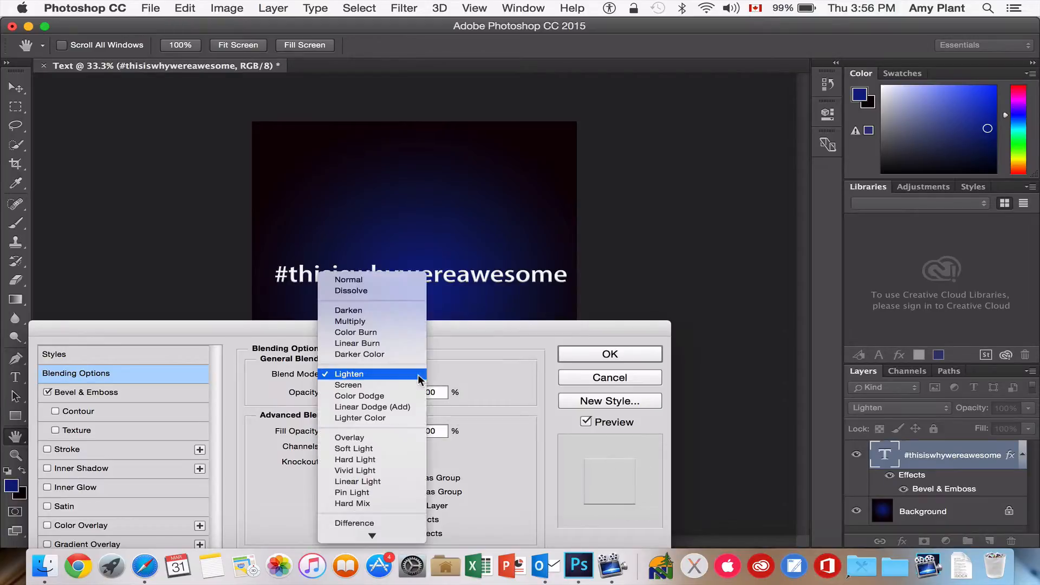
{"action": "left_click", "coordinate": [401, 440]}
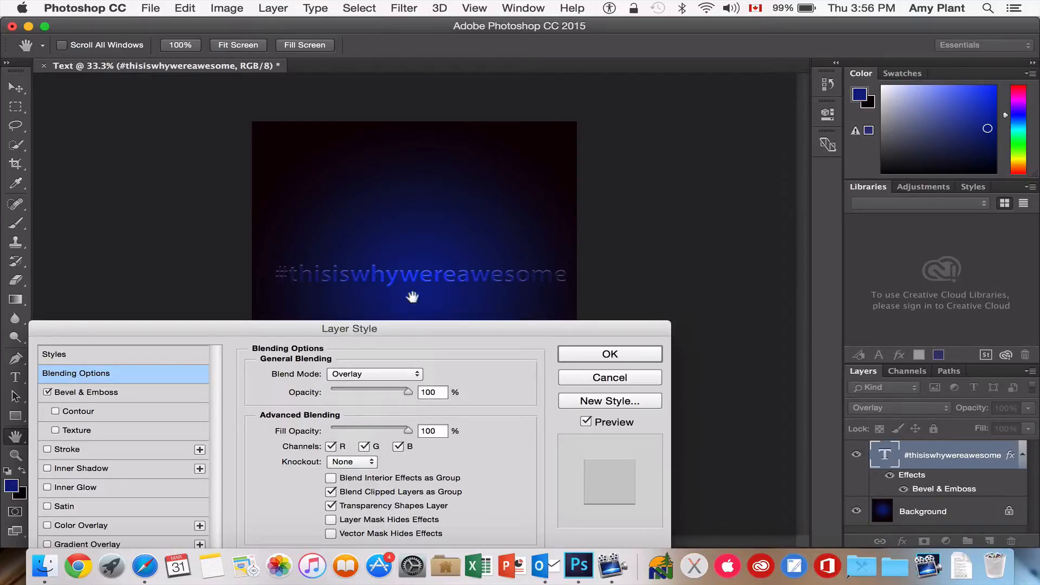
{"action": "left_click", "coordinate": [417, 375]}
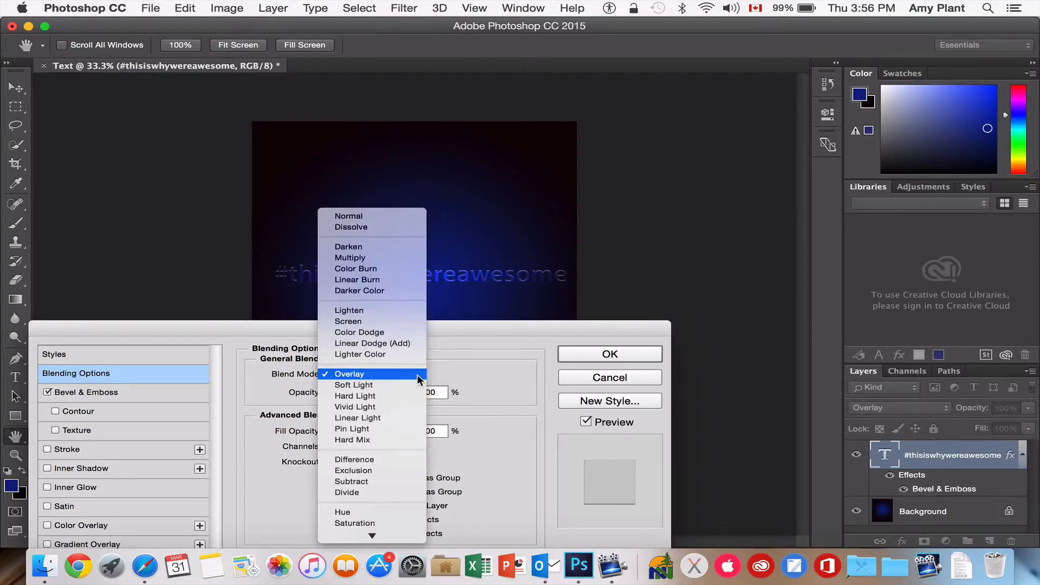
{"action": "left_click", "coordinate": [391, 522]}
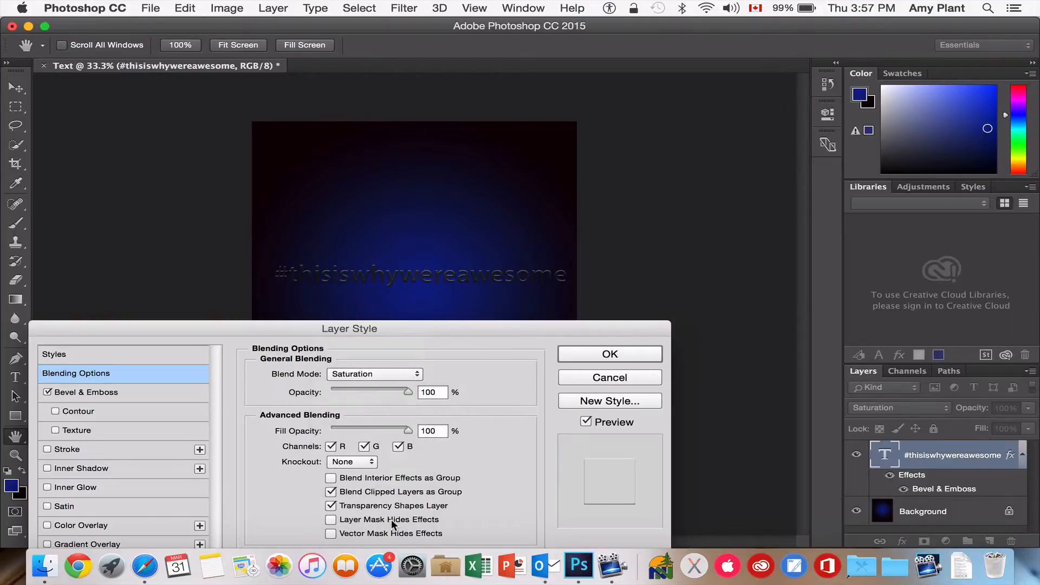
{"action": "left_click", "coordinate": [417, 375]}
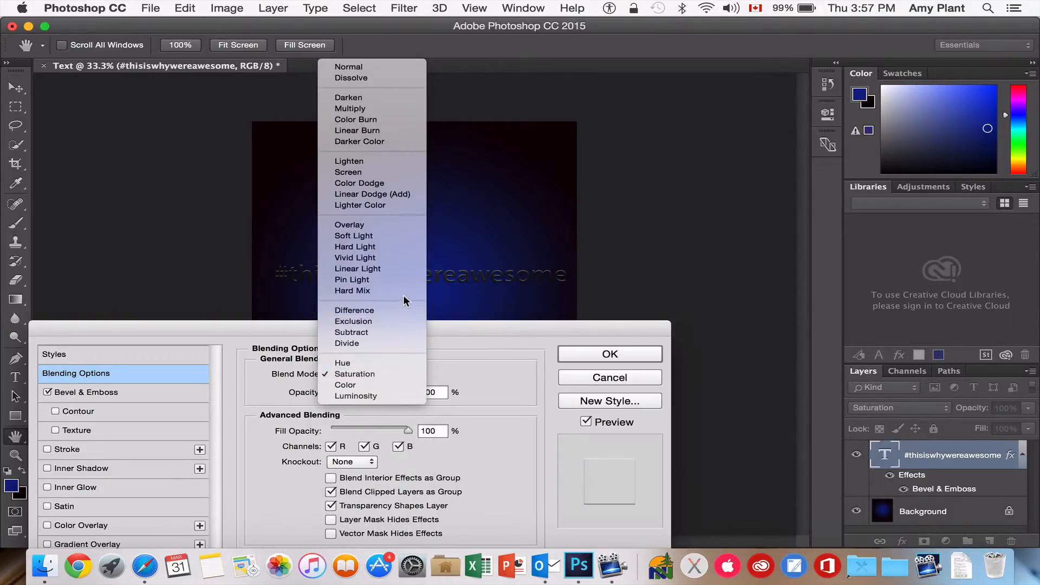
{"action": "left_click", "coordinate": [392, 330]}
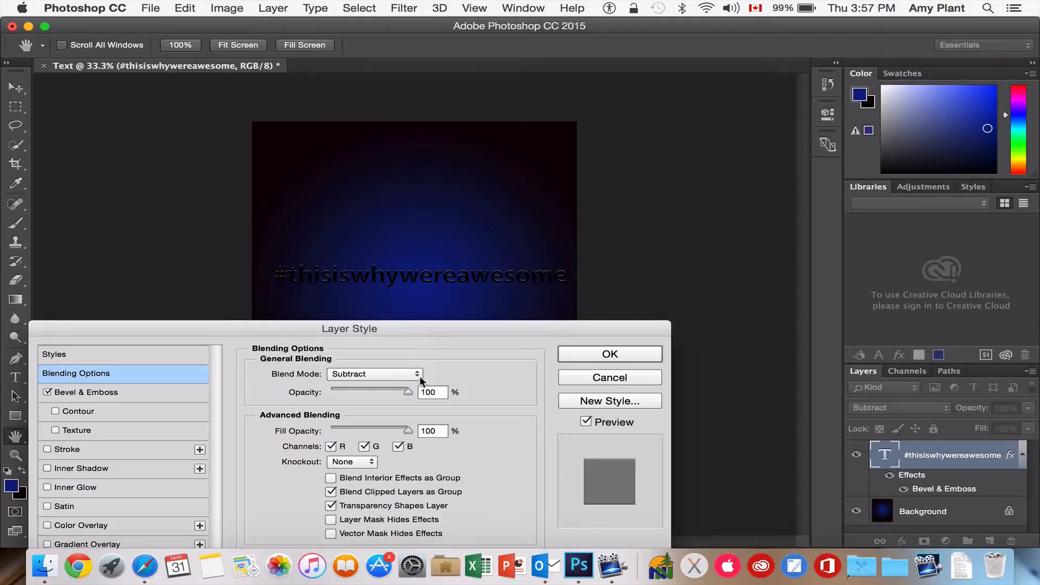
{"action": "left_click", "coordinate": [420, 375]}
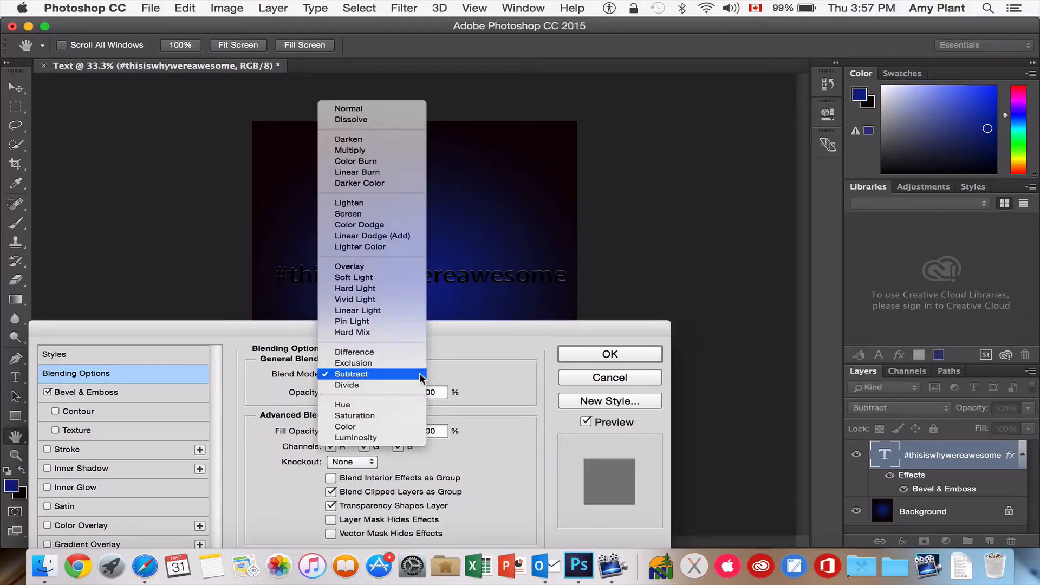
{"action": "left_click", "coordinate": [391, 109]}
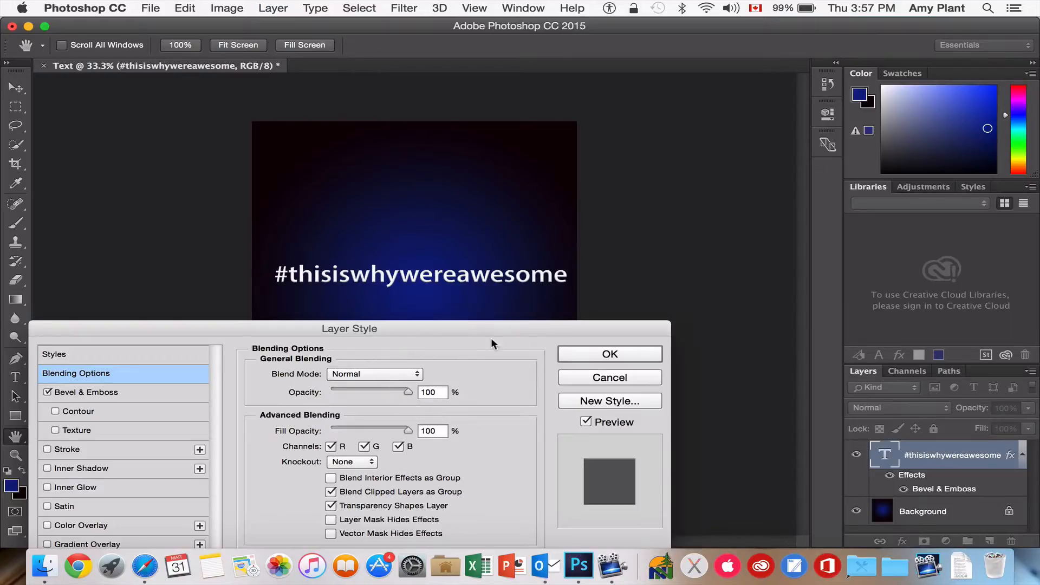
Replace the text layer's Bevel & Emboss effect with a 1 px black Stroke positioned Inside.
{"action": "left_click", "coordinate": [47, 393]}
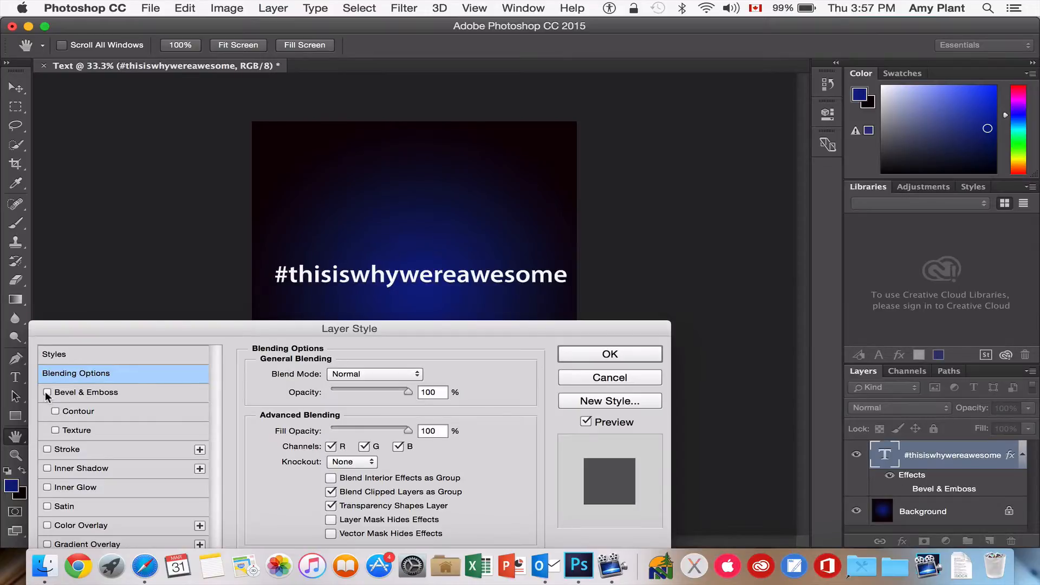
{"action": "left_click", "coordinate": [59, 450]}
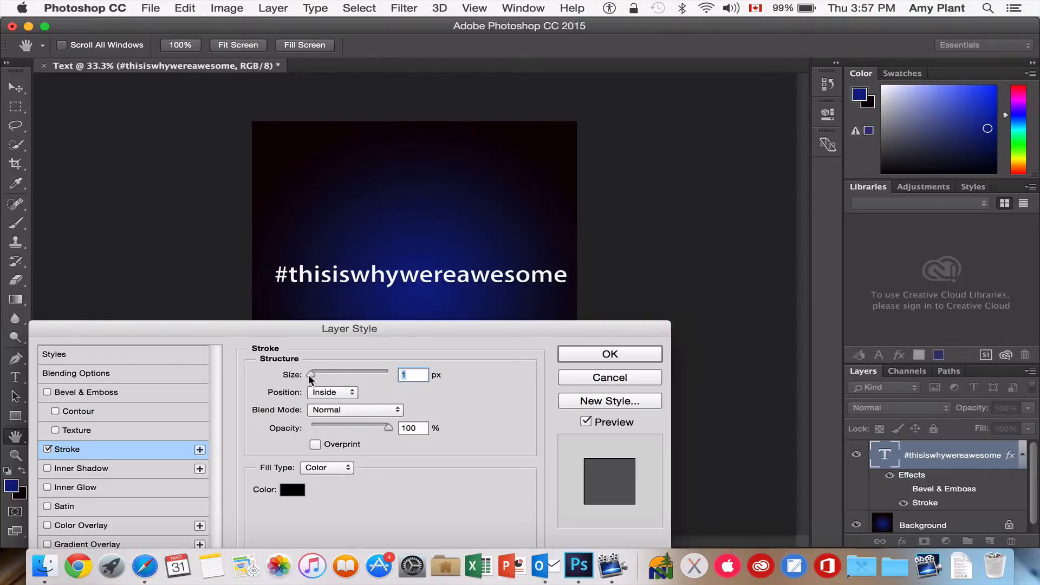
{"action": "mouse_move", "coordinate": [311, 375]}
{"action": "left_mouse_down"}
{"action": "mouse_move", "coordinate": [351, 375]}
{"action": "mouse_move", "coordinate": [312, 378]}
{"action": "left_mouse_up"}
{"action": "left_click", "coordinate": [353, 394]}
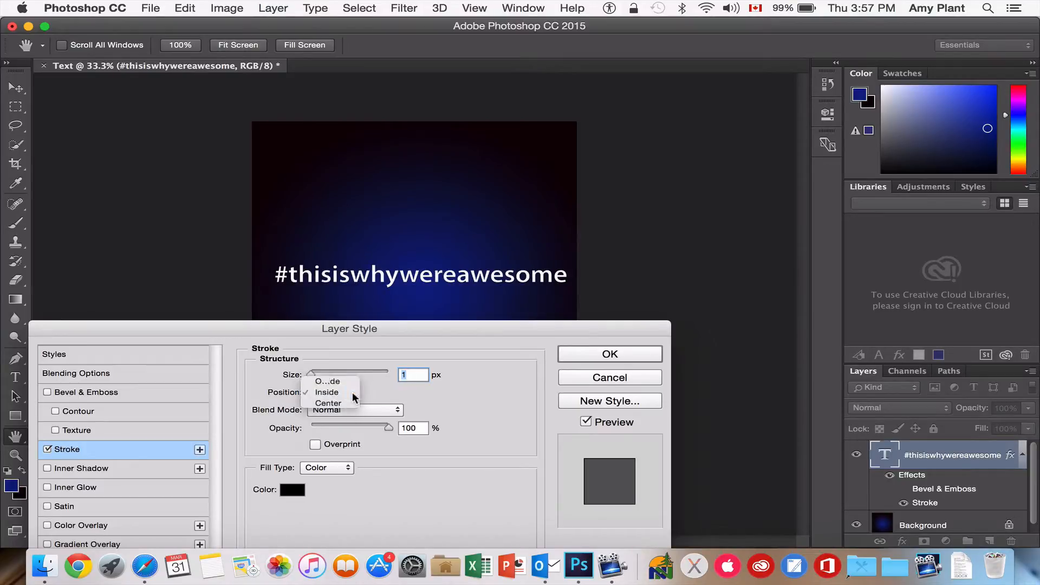
{"action": "left_click", "coordinate": [353, 394]}
Enable the Inner Shadow effect on the text layer and turn off its Stroke.
{"action": "left_click", "coordinate": [78, 470]}
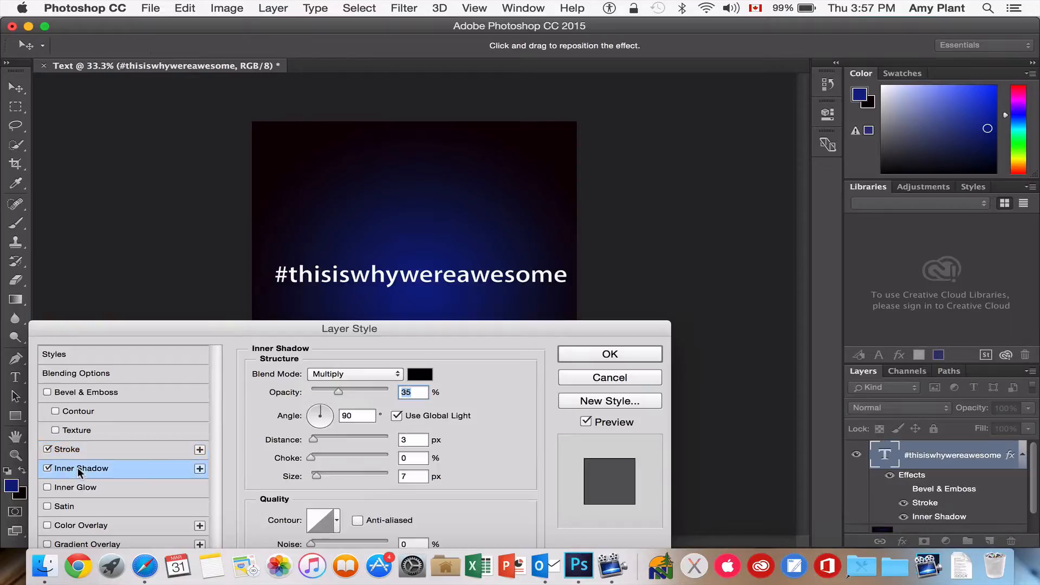
{"action": "left_click", "coordinate": [47, 450]}
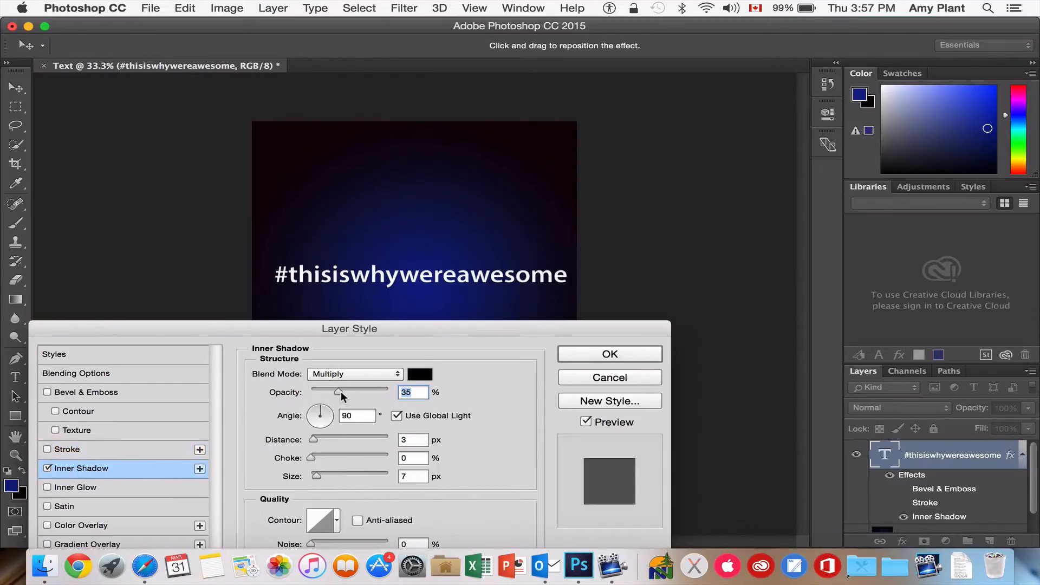
Try the text layer's Inner Shadow at 29% opacity, -8° angle, 45 px distance and 38% choke, and turn the effect off.
{"action": "left_click_drag", "start_coordinate": [337, 392], "coordinate": [331, 416]}
{"action": "left_click_drag", "start_coordinate": [310, 457], "coordinate": [346, 438]}
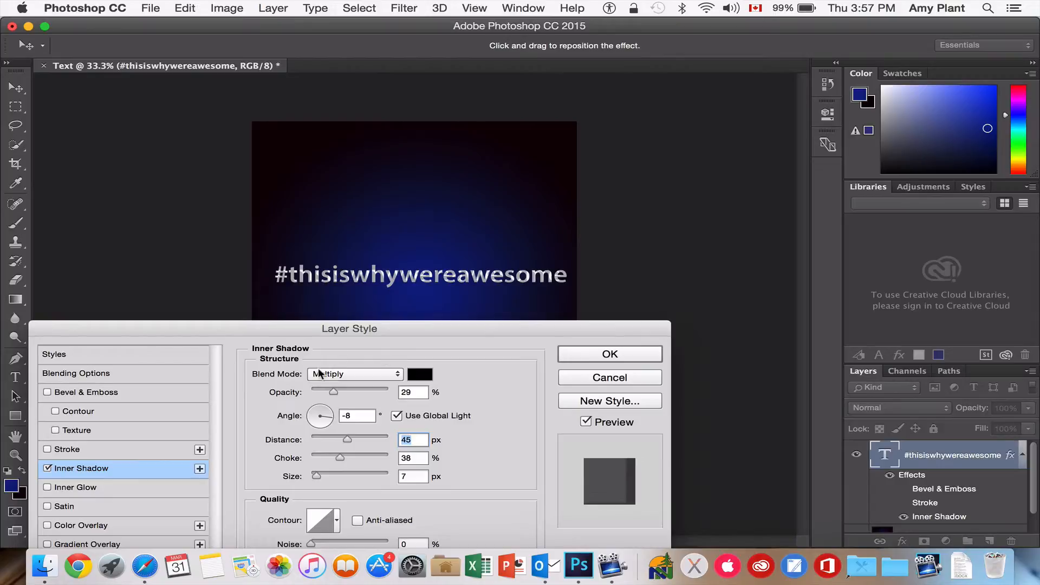
{"action": "left_click", "coordinate": [48, 469]}
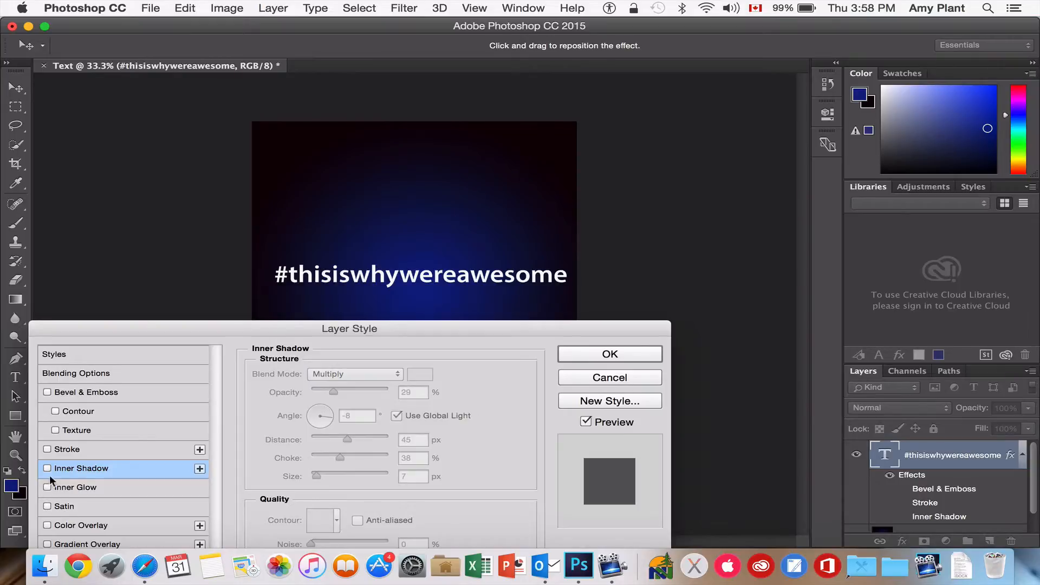
Try the Gradient Overlay effect on the text layer, turn it off and discard all layer style changes.
{"action": "left_click_drag", "start_coordinate": [148, 325], "coordinate": [189, 103]}
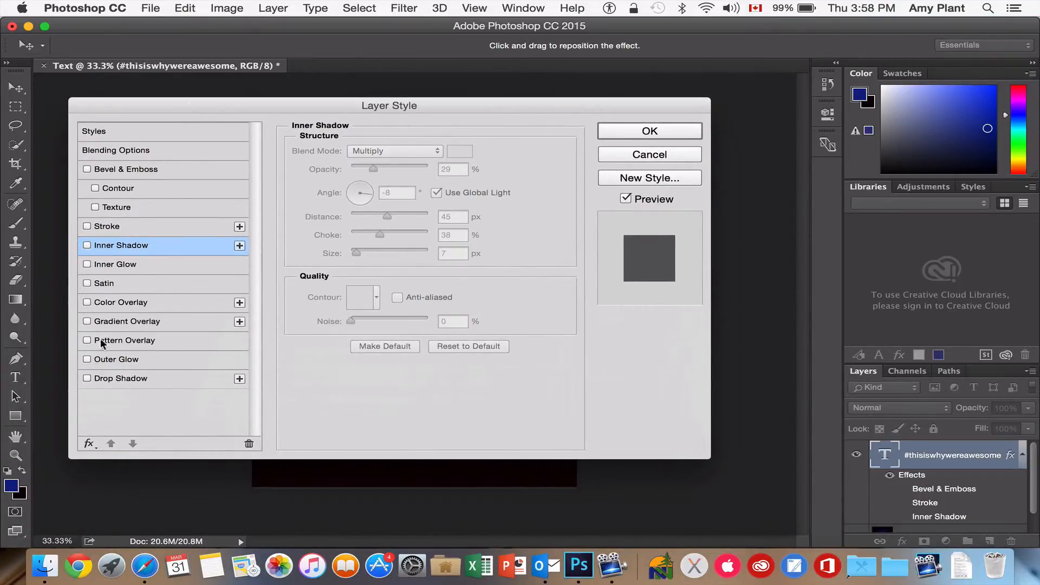
{"action": "left_click", "coordinate": [110, 320]}
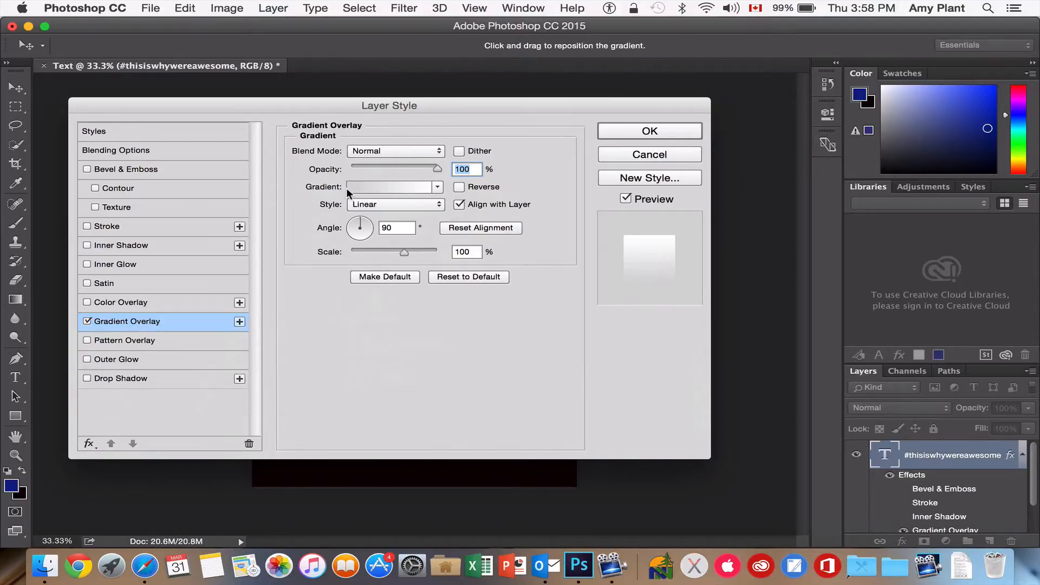
{"action": "left_click", "coordinate": [86, 322]}
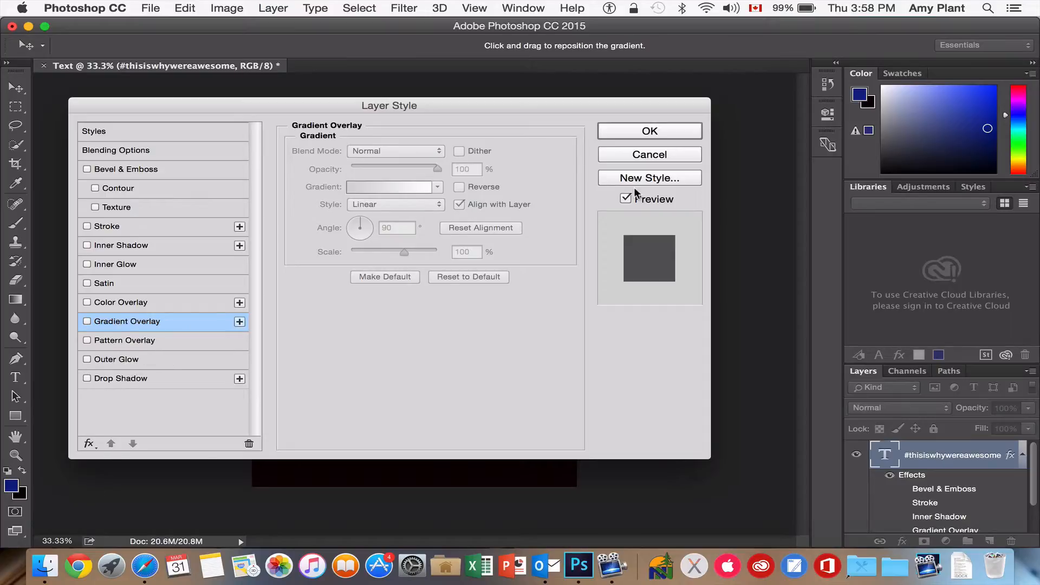
{"action": "left_click", "coordinate": [657, 156]}
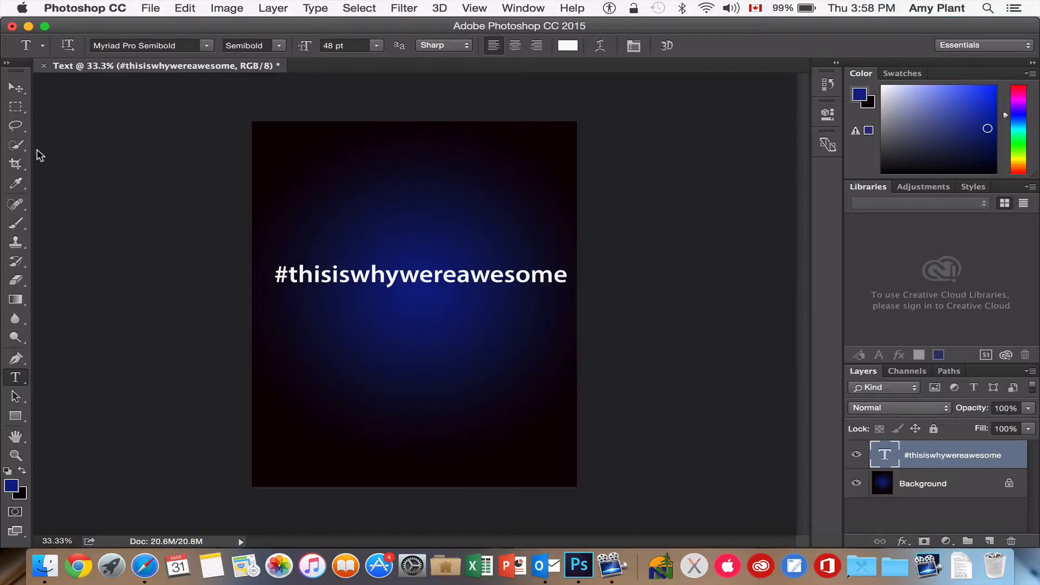
{"action": "left_click", "coordinate": [185, 8]}
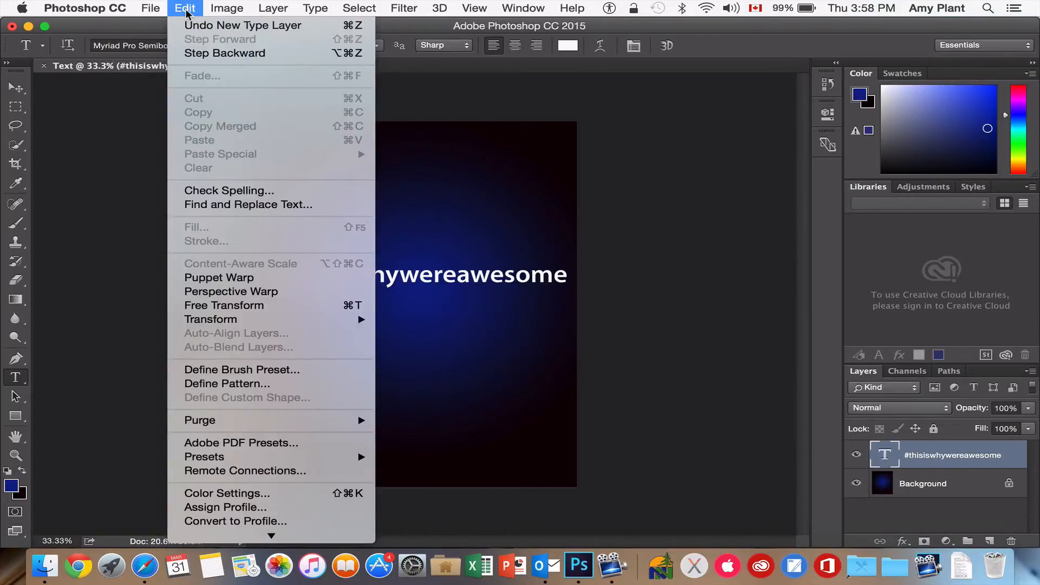
{"action": "left_click", "coordinate": [543, 415]}
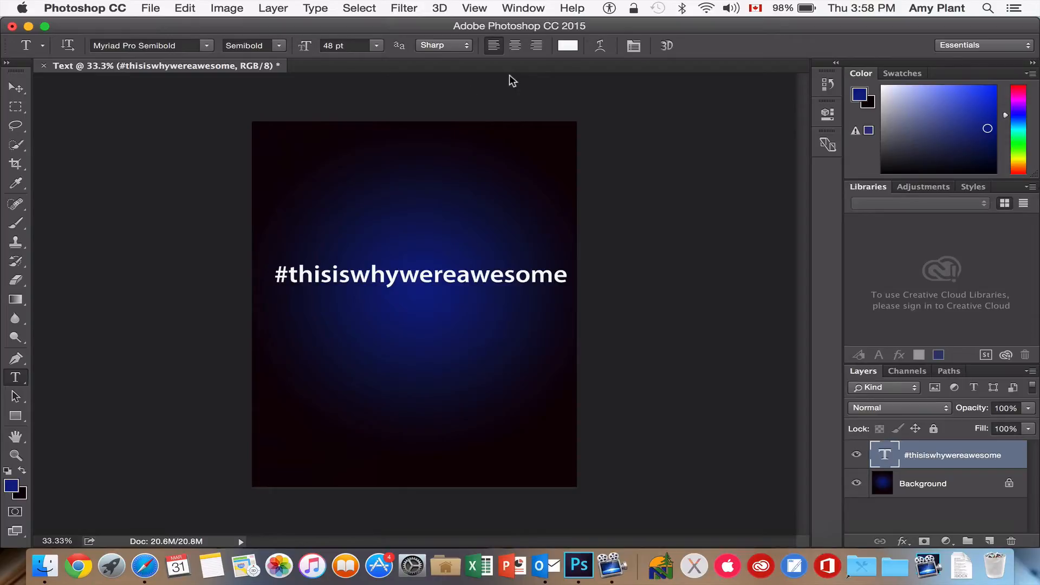
Try the Arch warp style on the hashtag text, returning the warp style to None.
{"action": "left_click", "coordinate": [600, 46]}
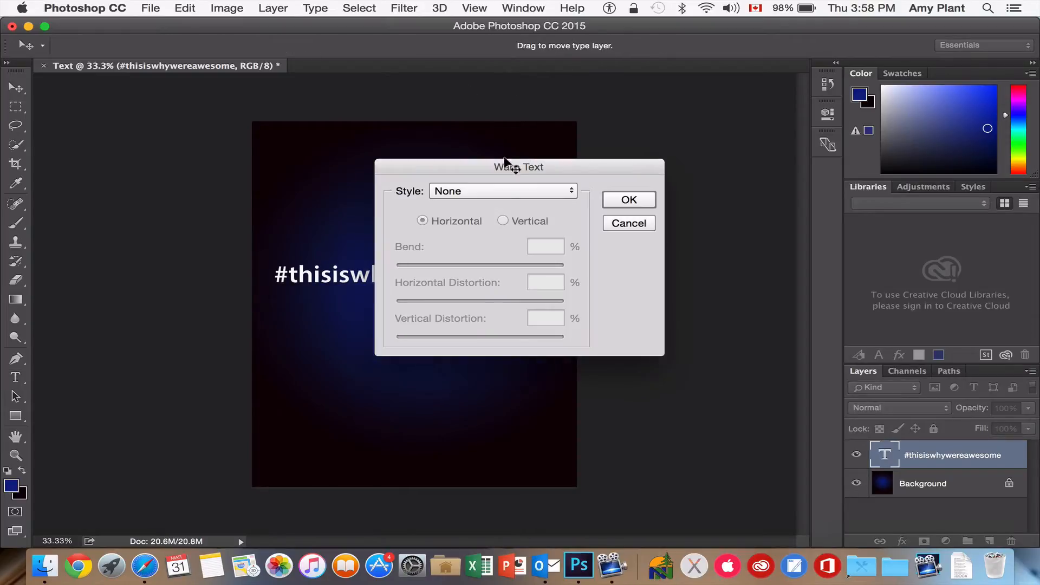
{"action": "left_click", "coordinate": [573, 191]}
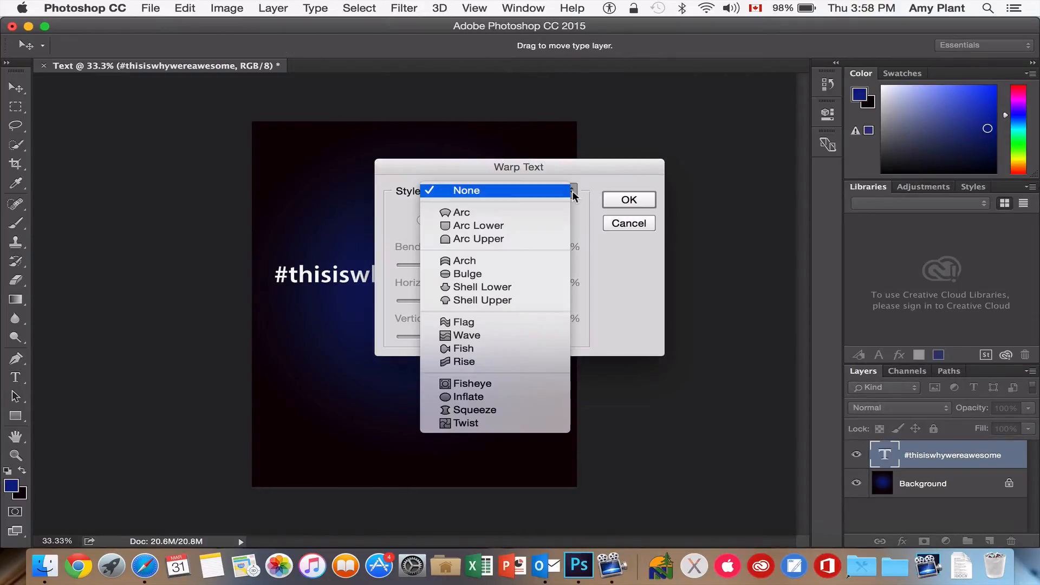
{"action": "left_click", "coordinate": [529, 259]}
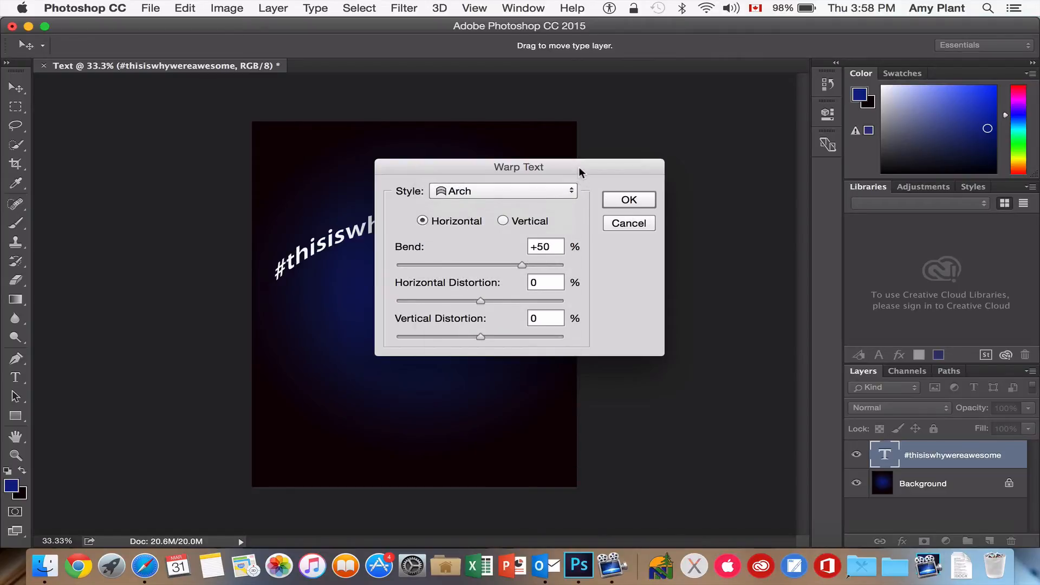
{"action": "left_click_drag", "start_coordinate": [579, 171], "coordinate": [585, 132]}
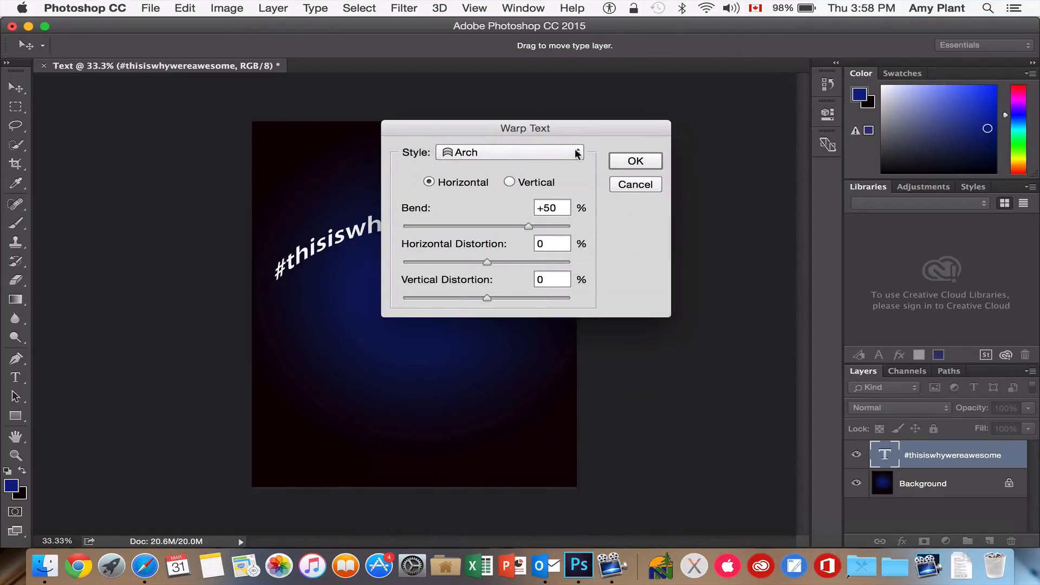
{"action": "left_click", "coordinate": [576, 154]}
{"action": "left_click", "coordinate": [515, 78]}
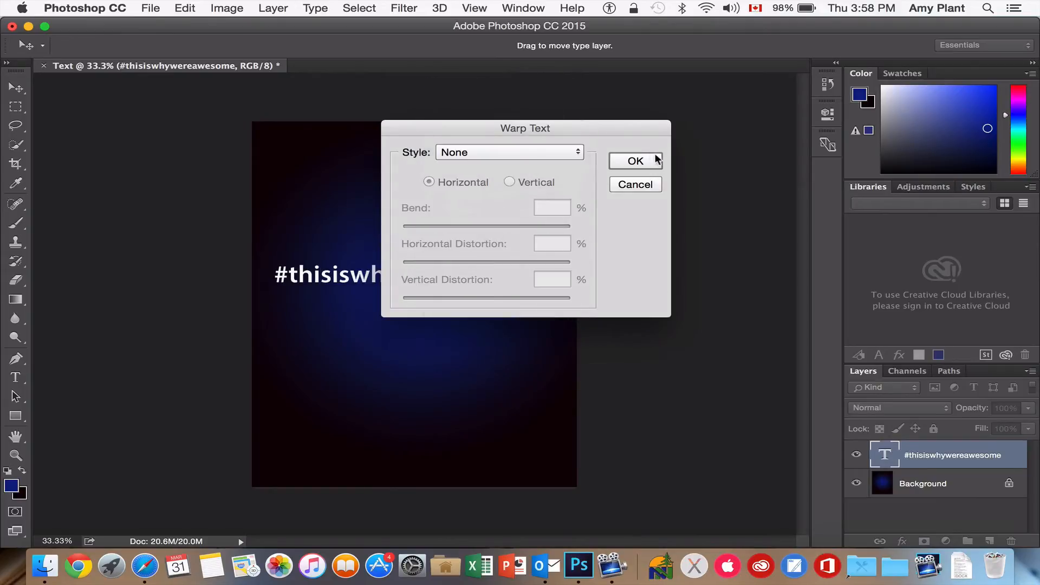
Try the Fisheye warp style on the hashtag text, reset it to None and close the warp settings.
{"action": "left_click", "coordinate": [580, 154]}
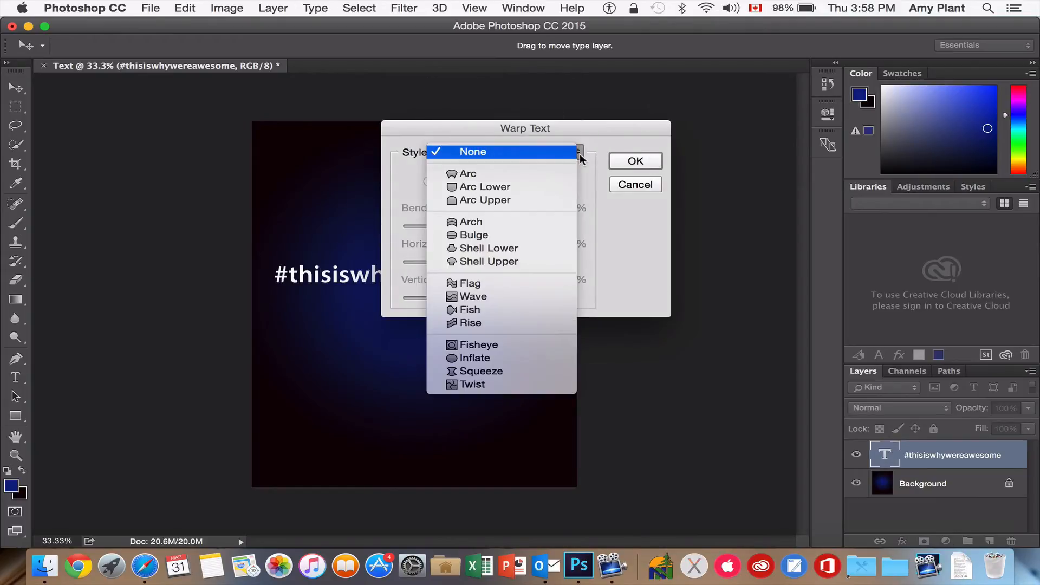
{"action": "left_click", "coordinate": [528, 347]}
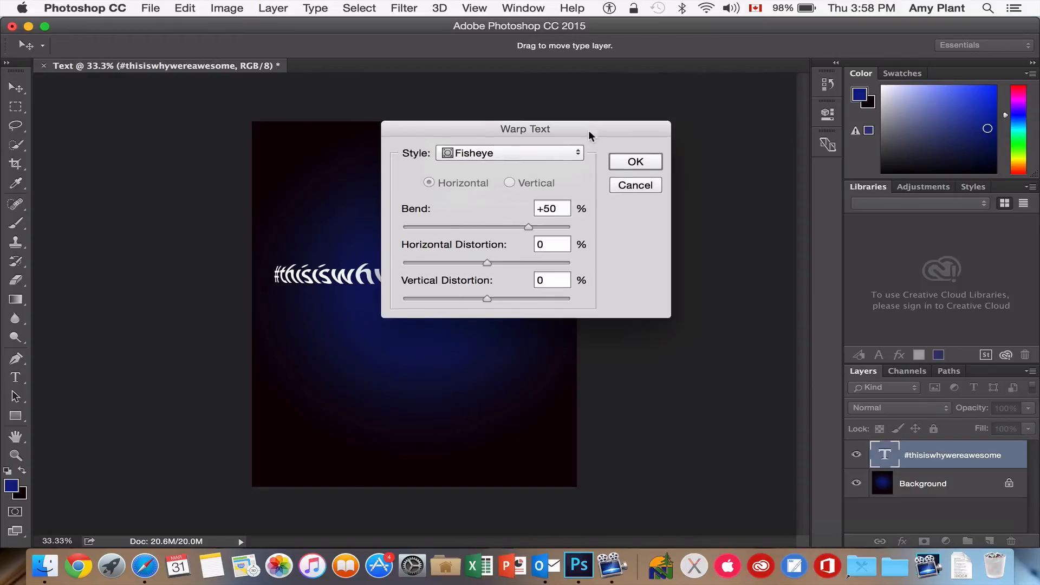
{"action": "left_click_drag", "start_coordinate": [589, 130], "coordinate": [569, 185]}
{"action": "left_click", "coordinate": [563, 207]}
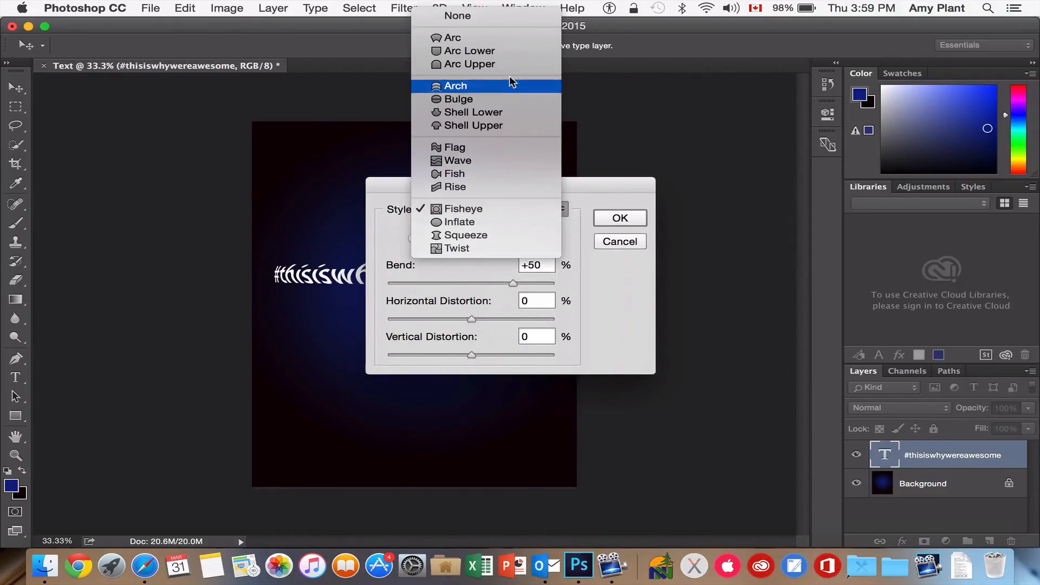
{"action": "left_click", "coordinate": [484, 16]}
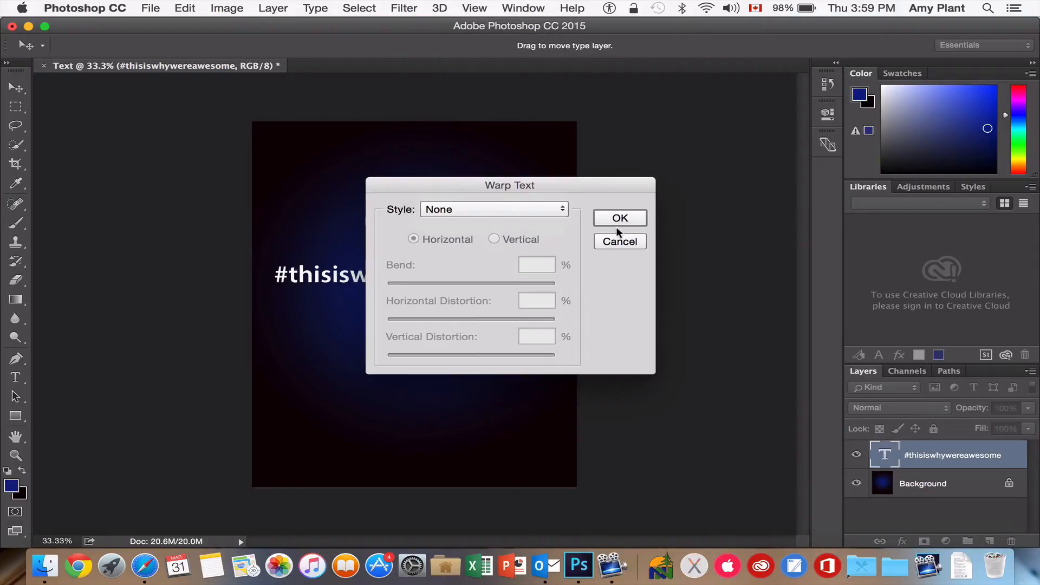
{"action": "left_click", "coordinate": [620, 217]}
{"action": "key", "text": "t"}
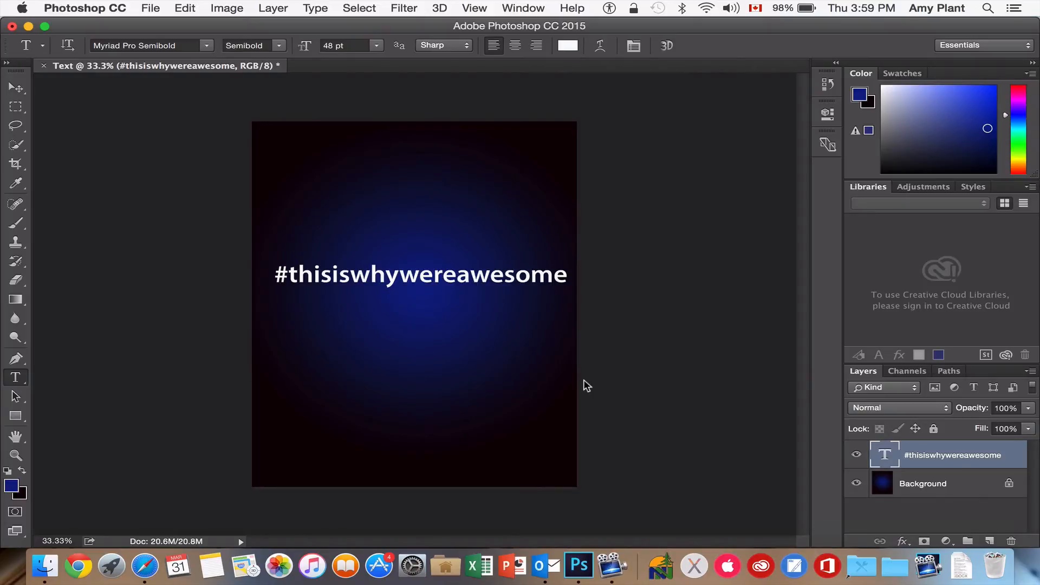
Save a JPEG copy of the document as Text.jpg in Documents, with quality 8 (High) and the Baseline ("Standard") format.
{"action": "left_click", "coordinate": [151, 8]}
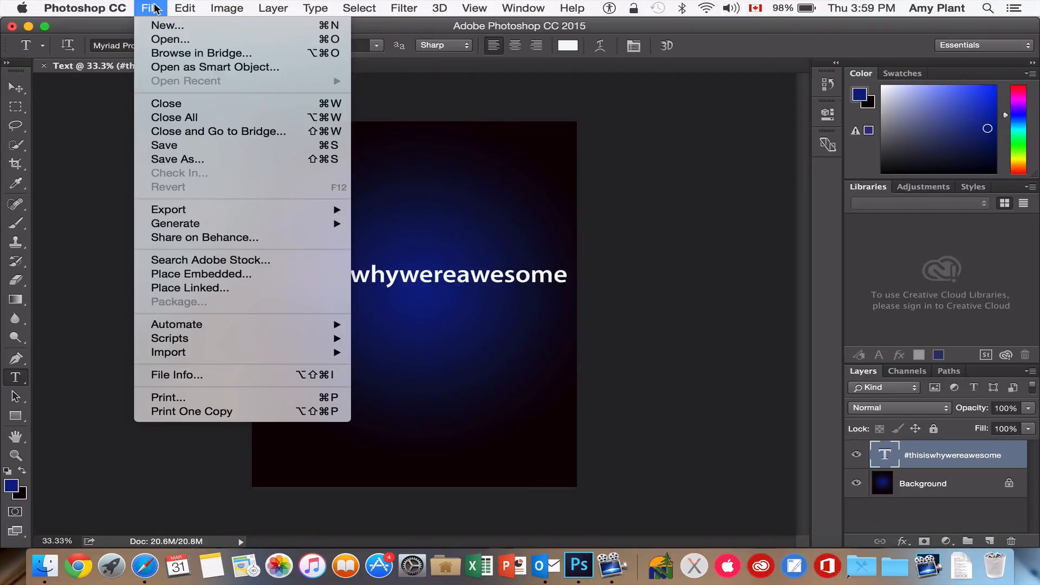
{"action": "left_click", "coordinate": [165, 159]}
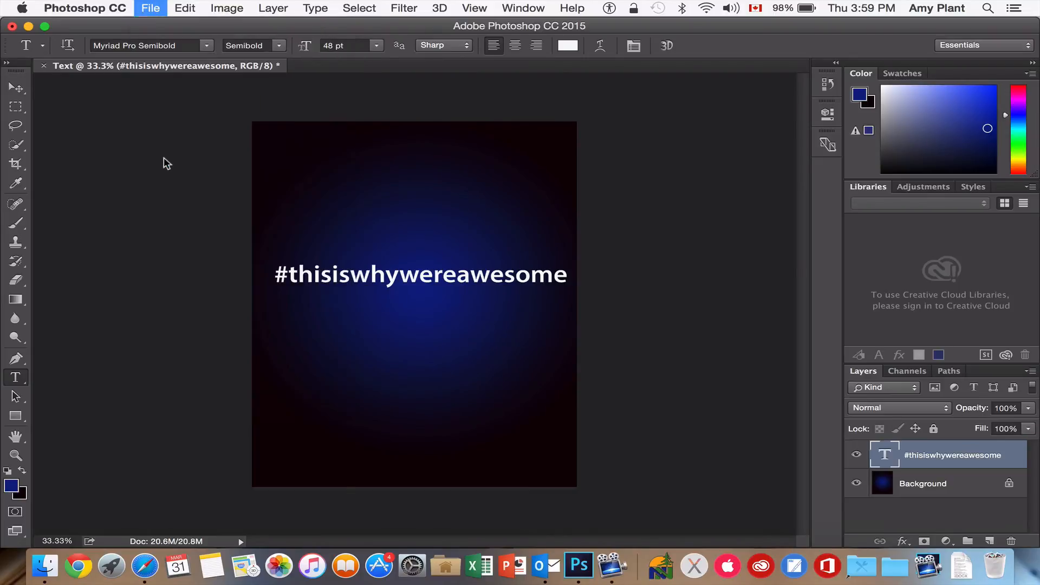
{"action": "left_click", "coordinate": [716, 202]}
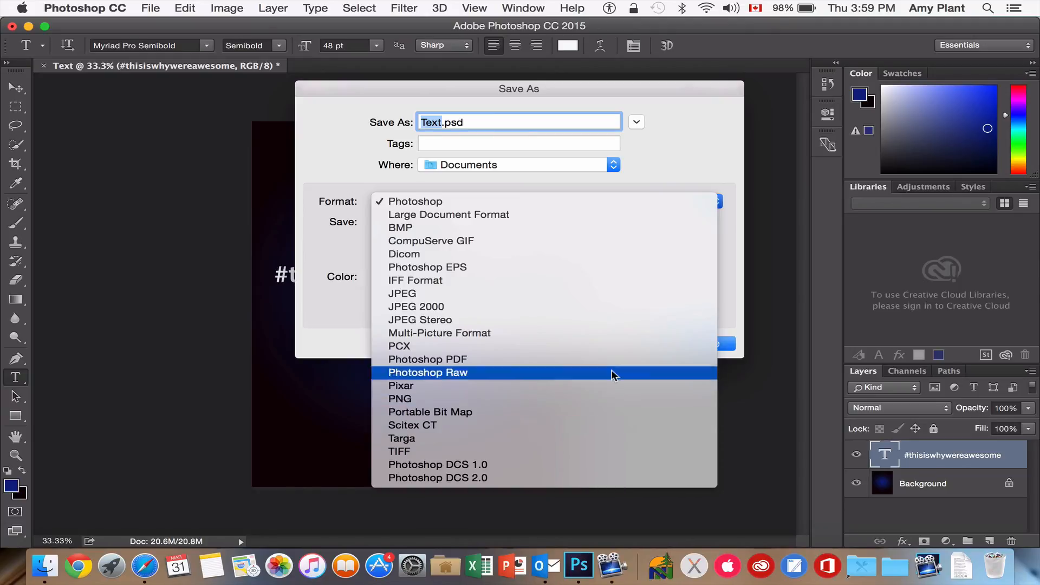
{"action": "left_click", "coordinate": [613, 292]}
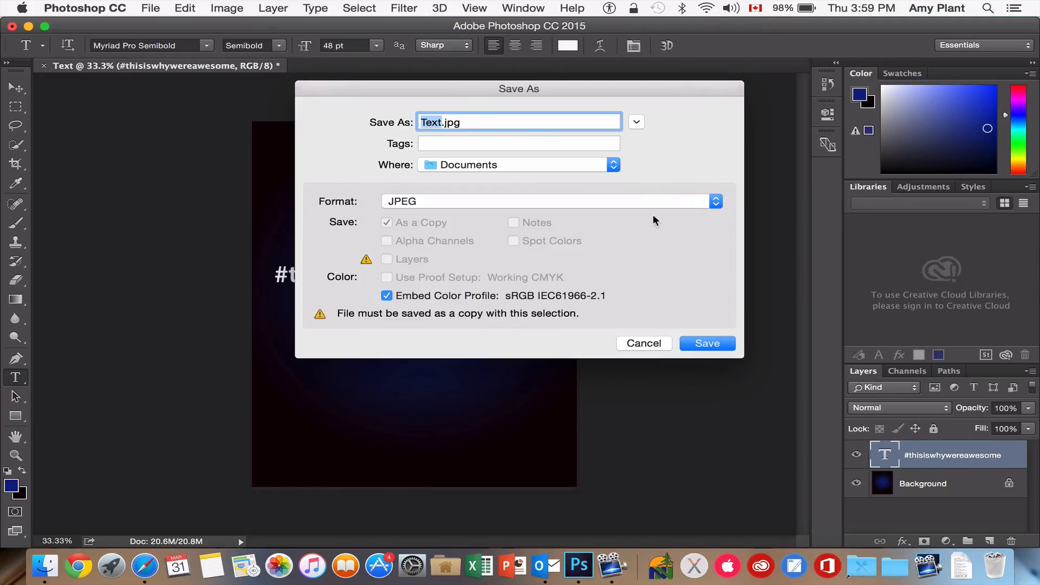
{"action": "left_click", "coordinate": [716, 346]}
{"action": "left_click", "coordinate": [617, 176]}
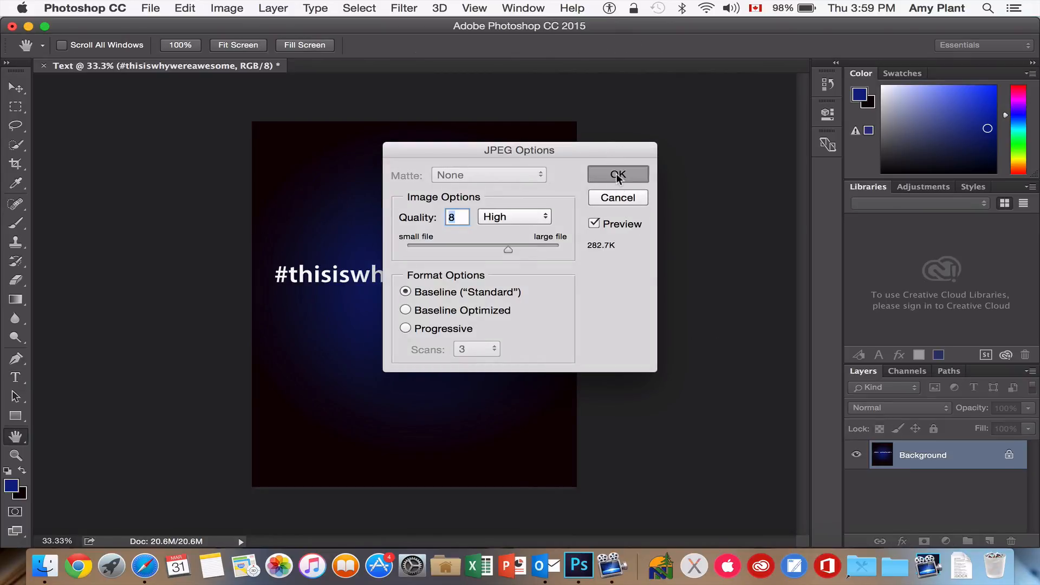